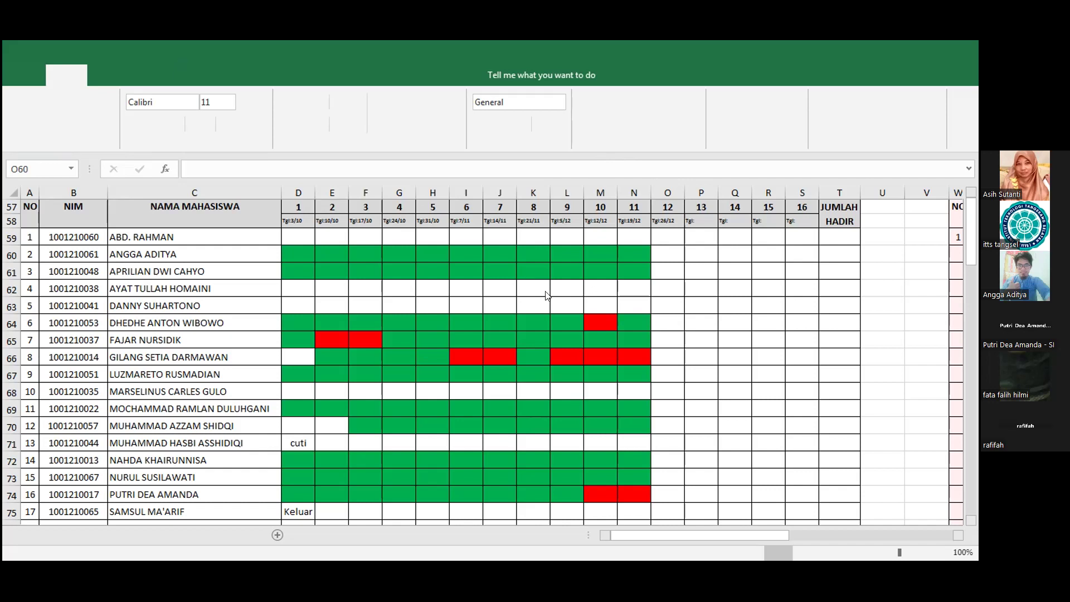
# Step: Examine the attendance tables of the REGULER and KARYAWAN classes, comparing which meetings are already marked for each student
pyautogui.click(663, 256)
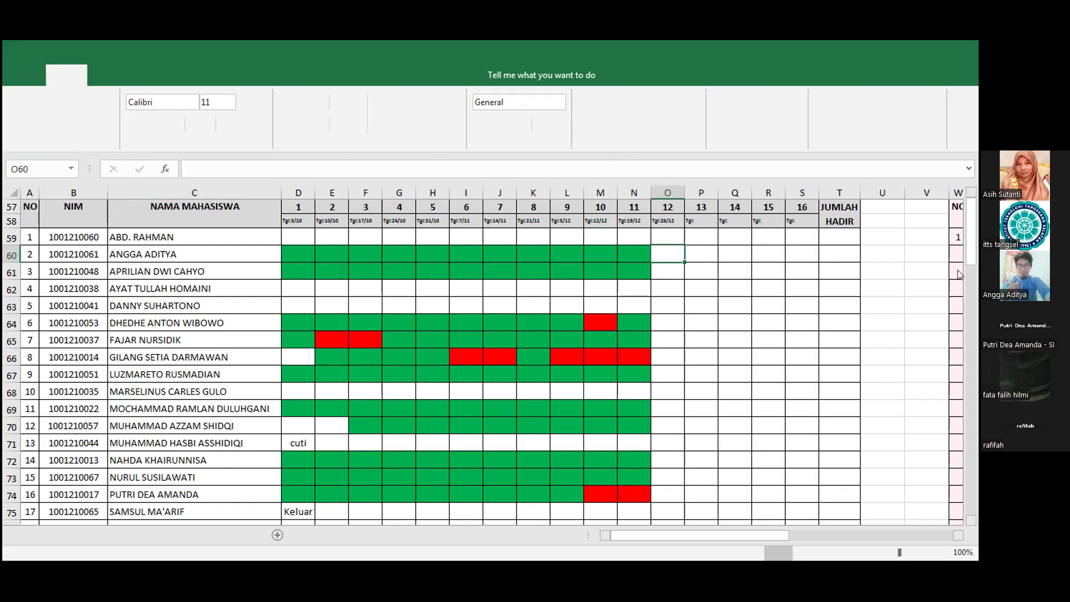
pyautogui.scroll(7, 958, 295)
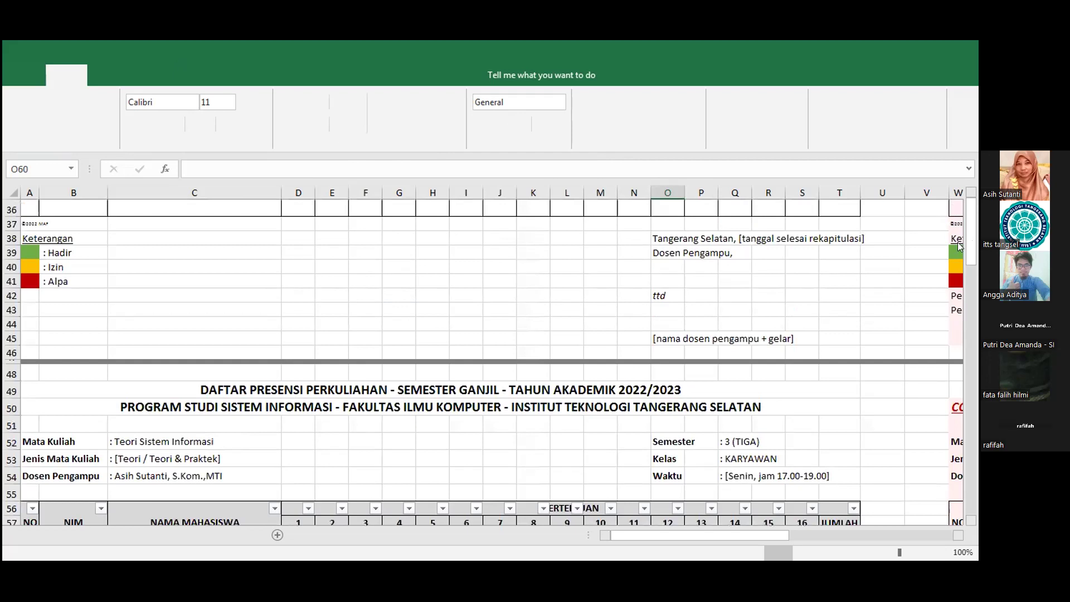
pyautogui.scroll(12, 970, 229)
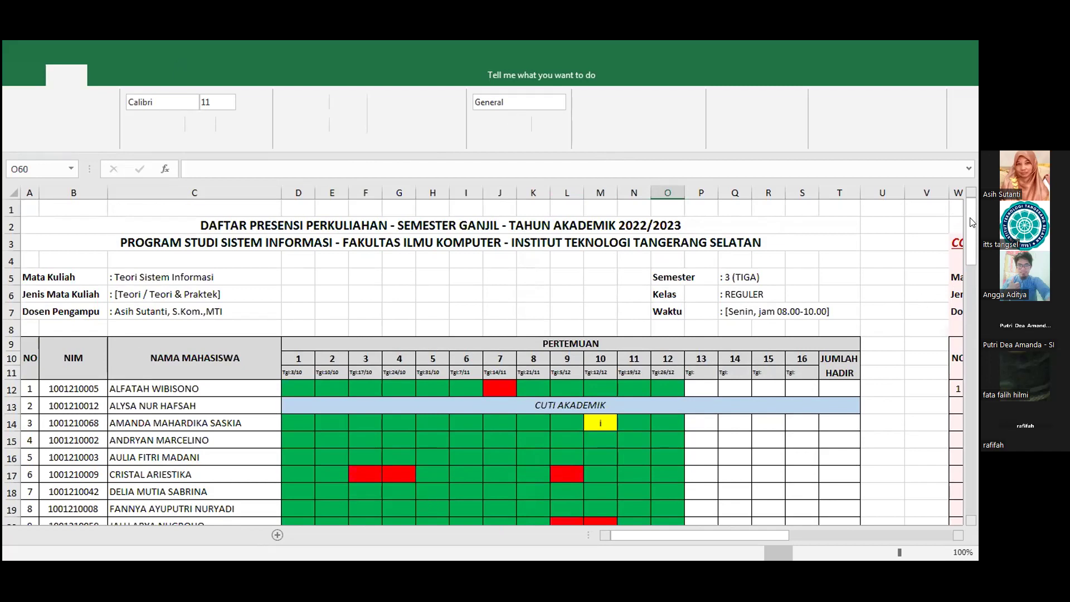
pyautogui.scroll(-6, 959, 276)
pyautogui.scroll(3, 958, 262)
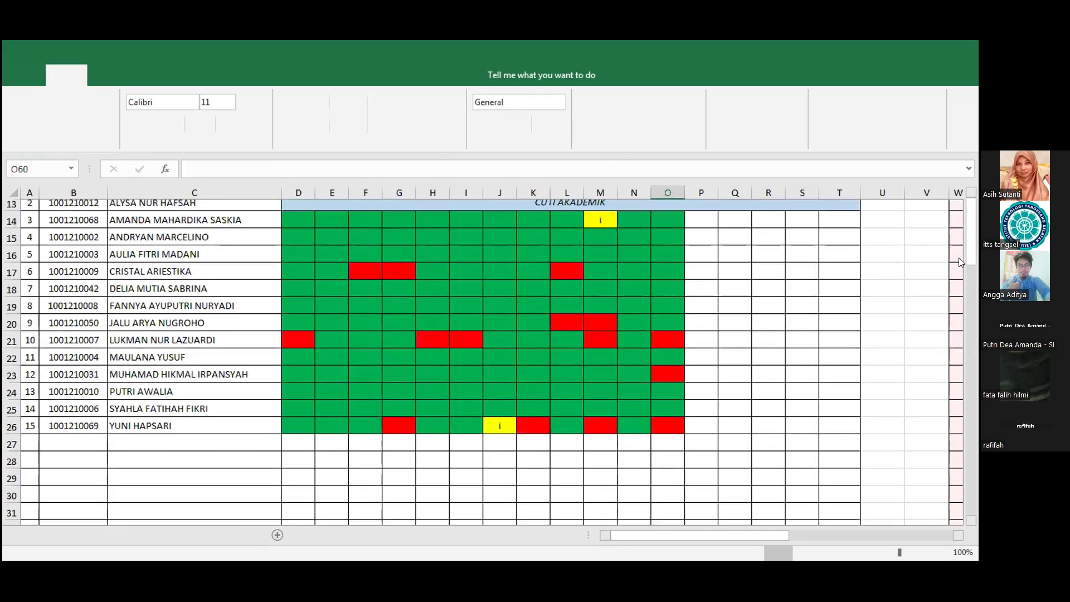
pyautogui.scroll(1, 966, 250)
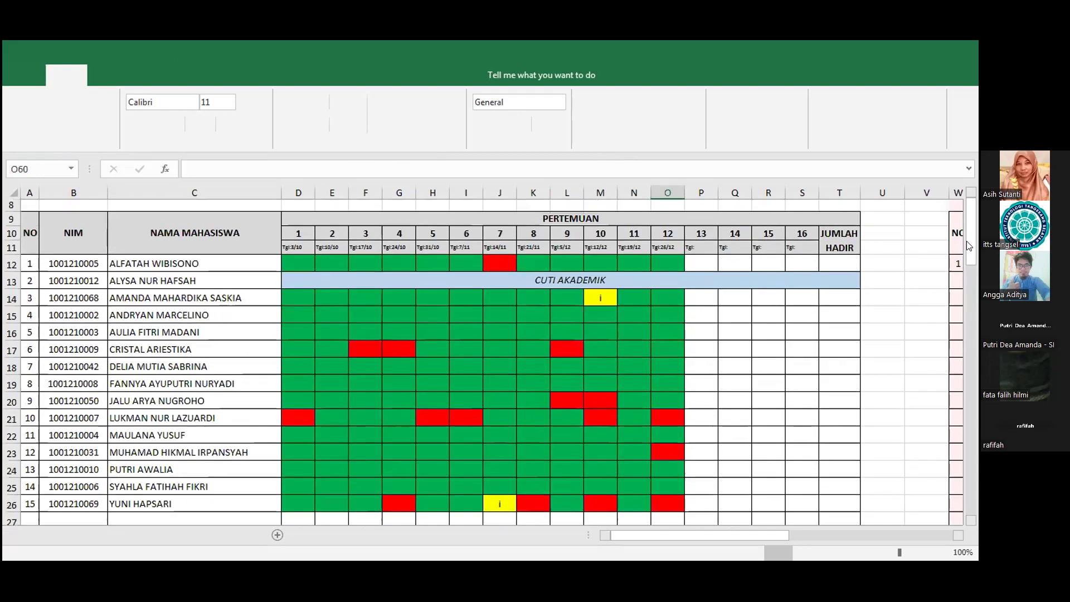
pyautogui.scroll(3, 966, 250)
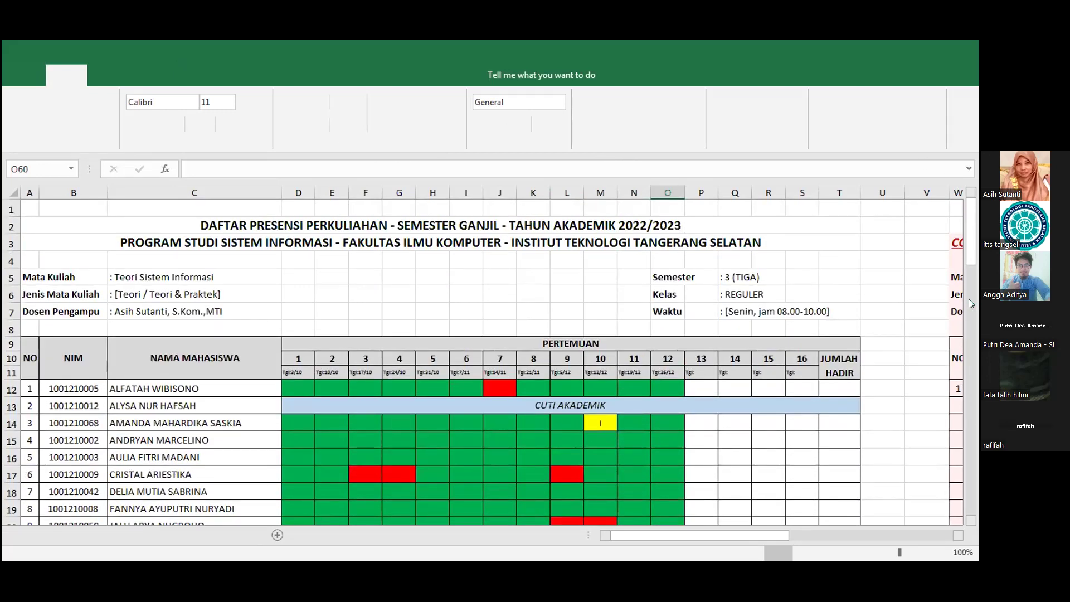
pyautogui.scroll(-15, 974, 291)
pyautogui.scroll(15, 975, 367)
pyautogui.scroll(-16, 977, 379)
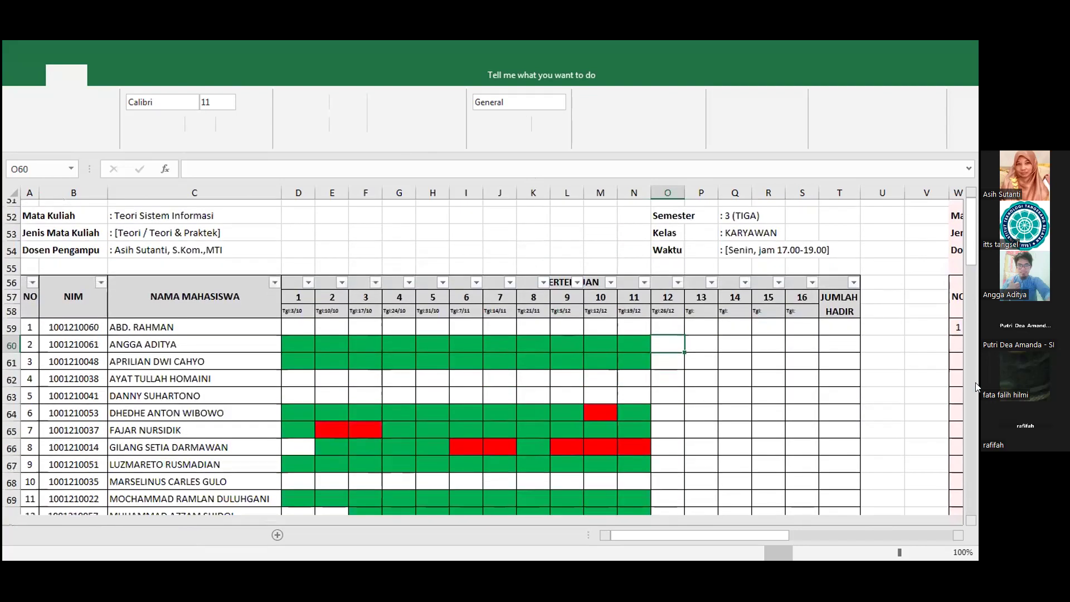
pyautogui.scroll(-1, 976, 386)
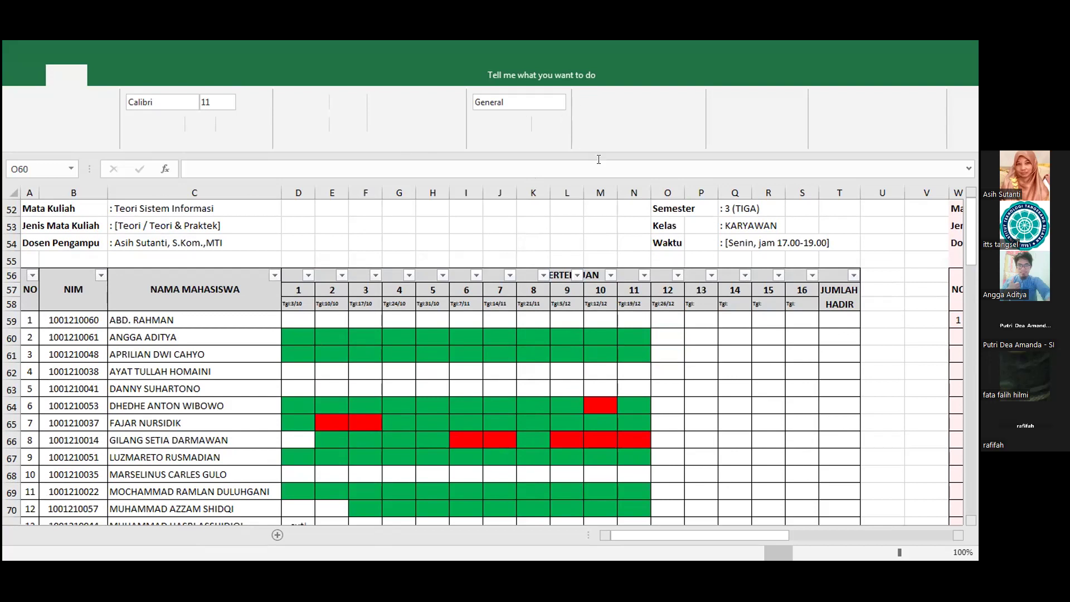
pyautogui.click(524, 113)
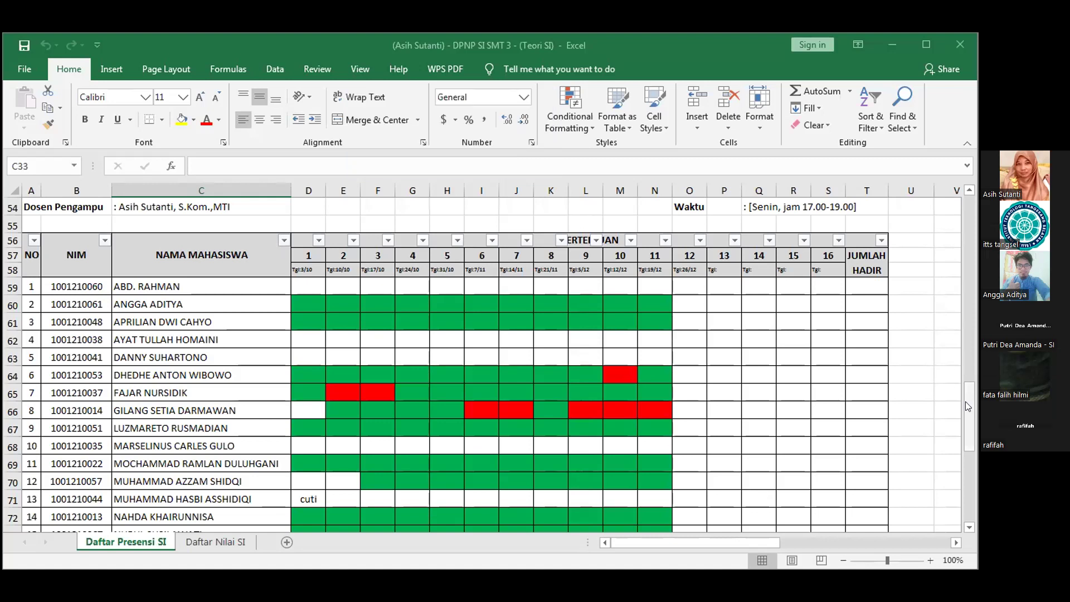
# Step: Mark the students in rows 60 and 61 present for meeting 12 by filling cells O60 and O61 with standard green
pyautogui.moveTo(972, 400)
pyautogui.mouseDown()
pyautogui.moveTo(973, 358)
pyautogui.moveTo(977, 393)
pyautogui.mouseUp()
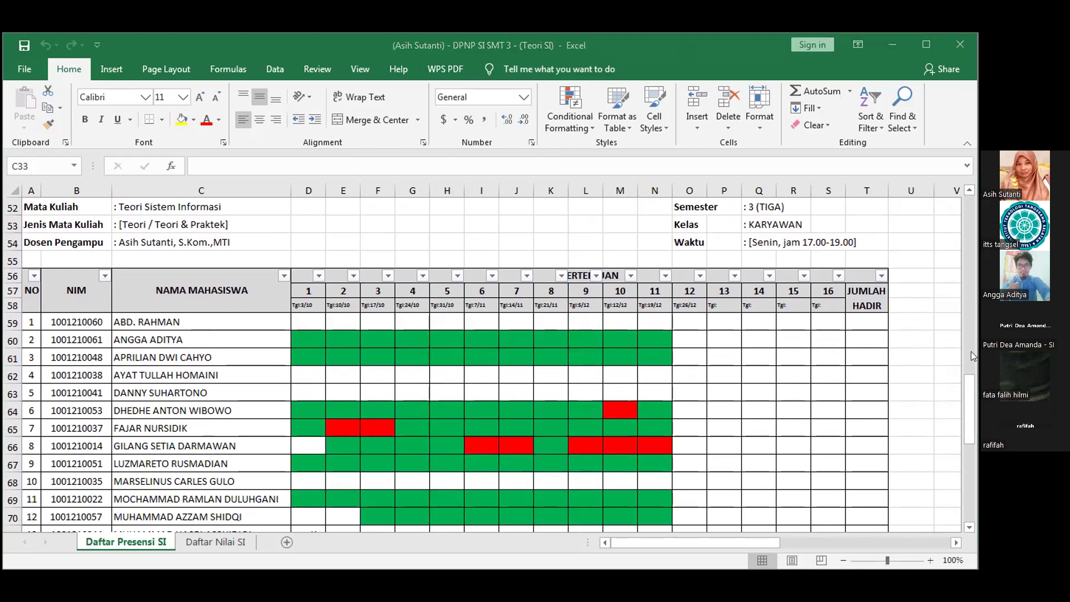
pyautogui.moveTo(972, 395)
pyautogui.mouseDown()
pyautogui.moveTo(970, 360)
pyautogui.moveTo(968, 398)
pyautogui.mouseUp()
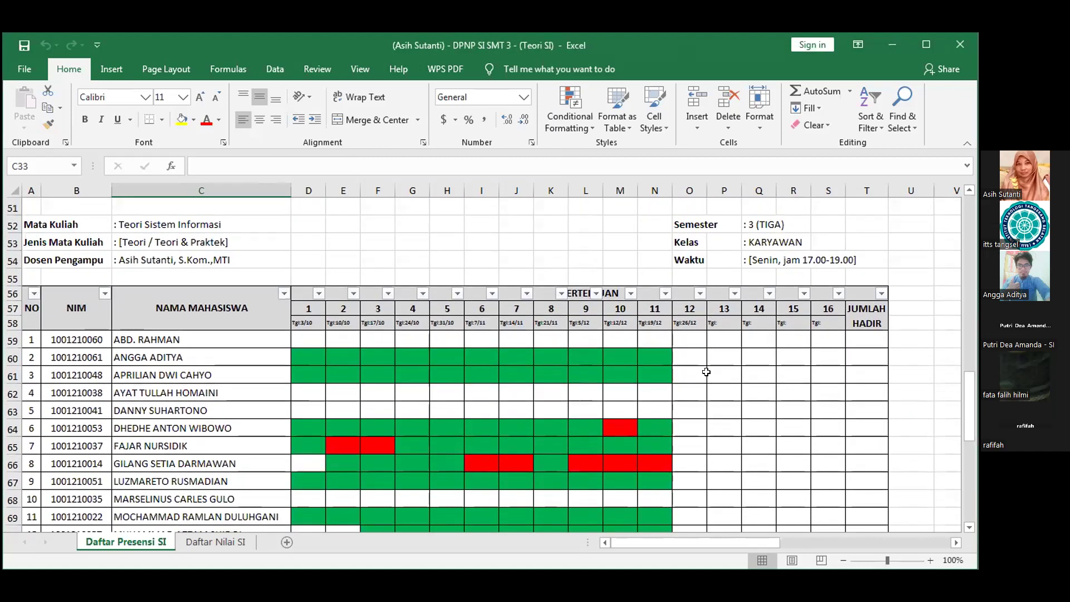
pyautogui.click(693, 356)
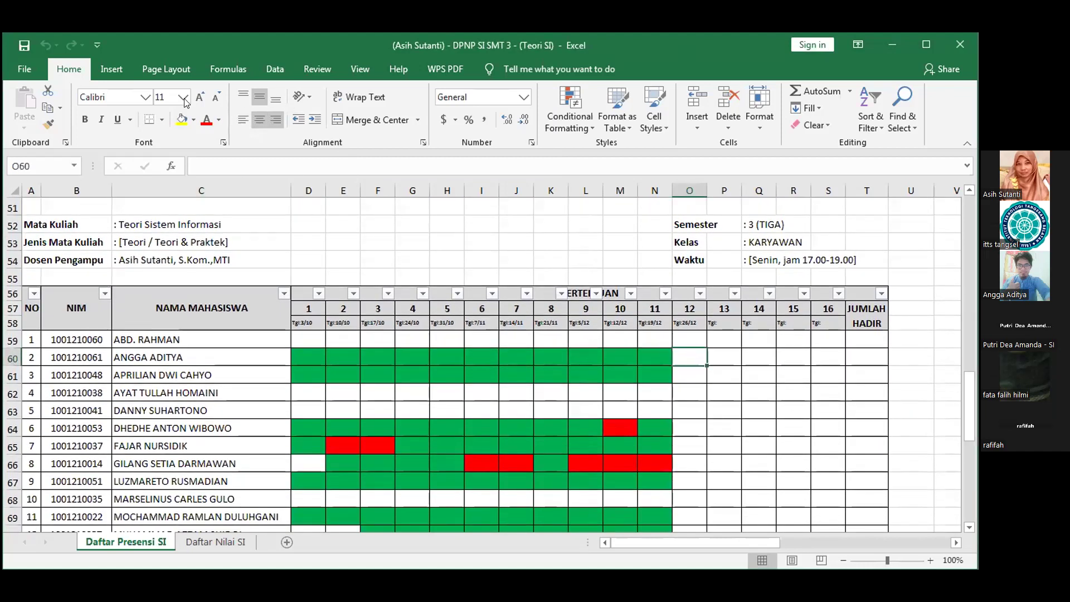
pyautogui.click(193, 121)
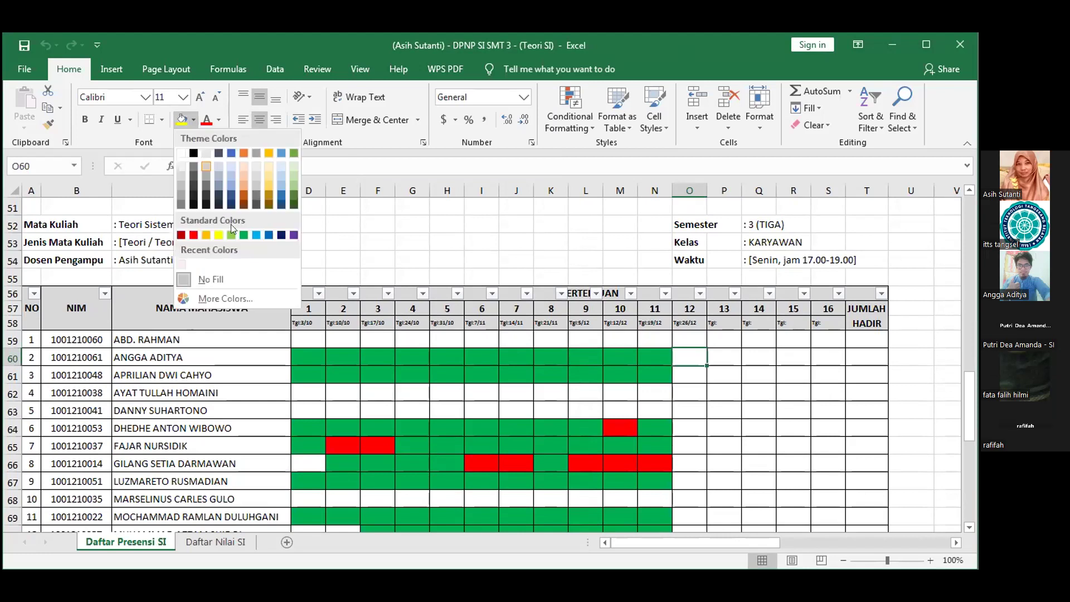
pyautogui.click(243, 235)
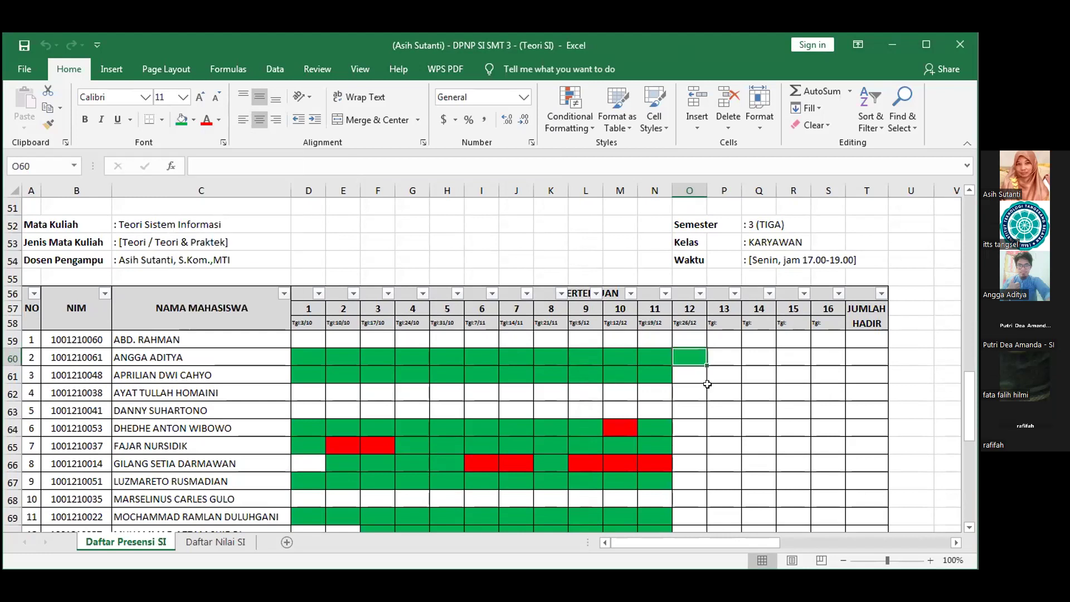
pyautogui.click(680, 371)
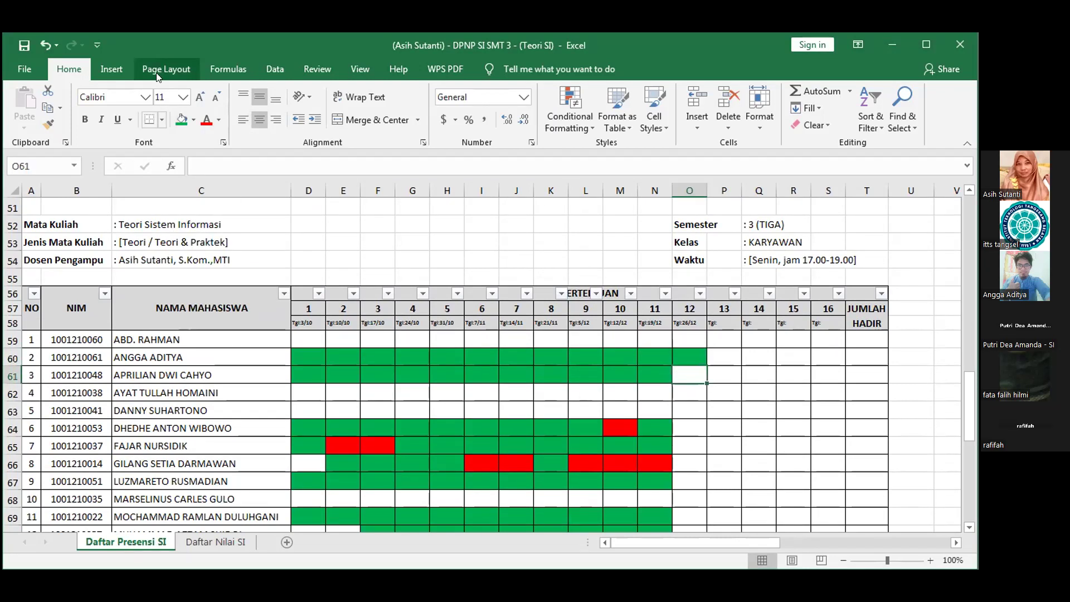
pyautogui.click(181, 119)
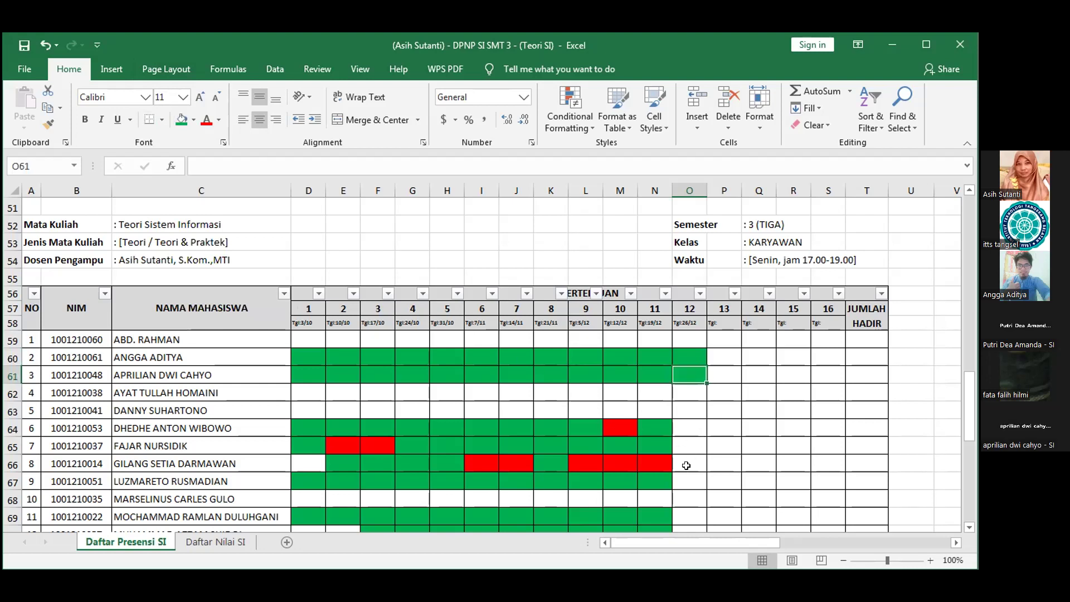
# Step: Mark the students in rows 64 and 65 present for meeting 12 by filling cells O64 and O65 green
pyautogui.click(682, 422)
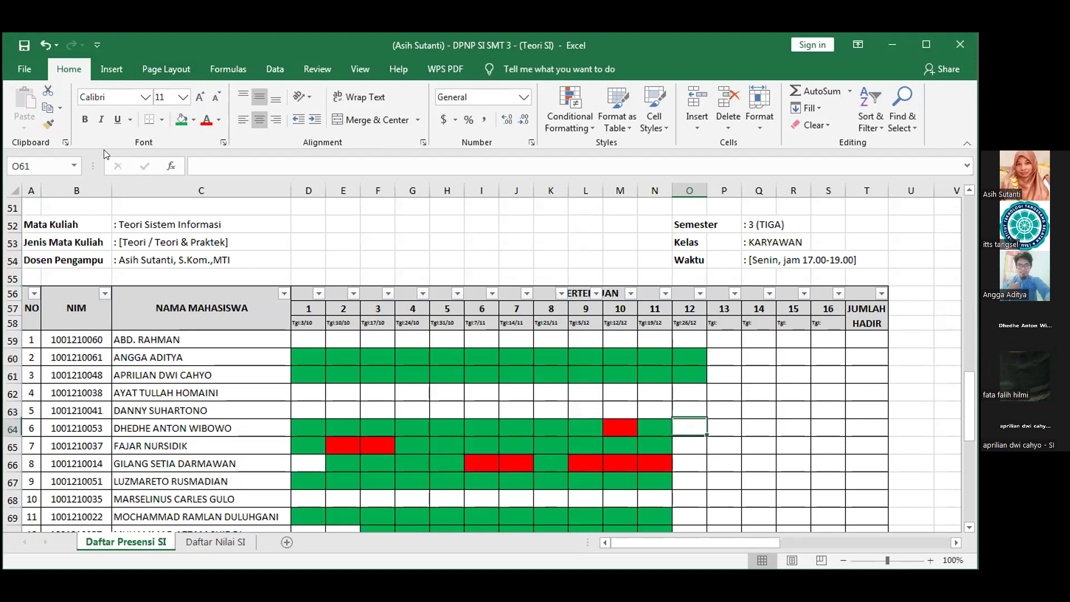
pyautogui.click(181, 119)
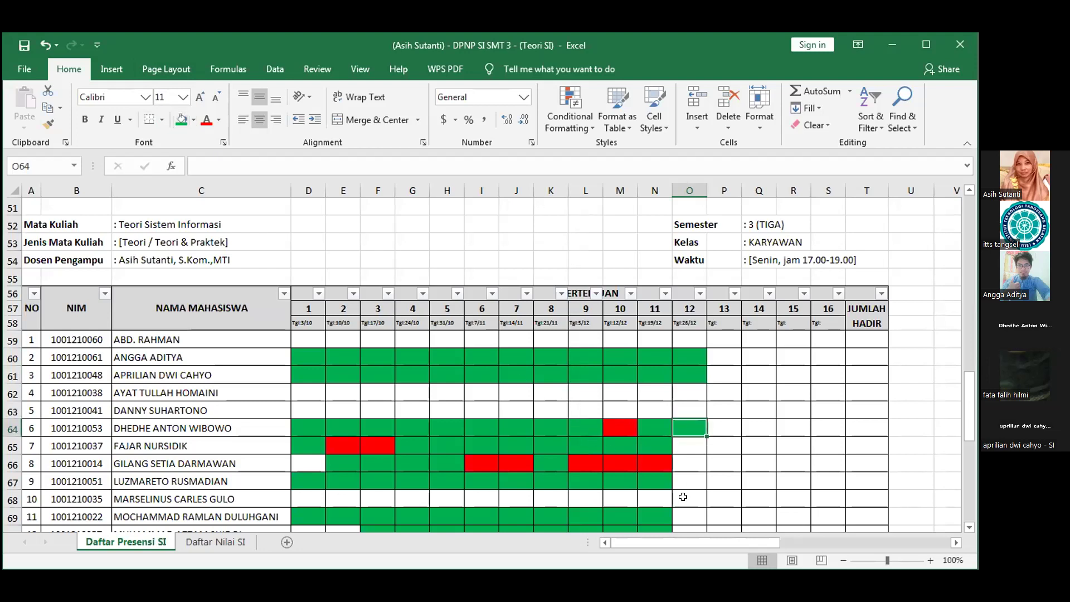
pyautogui.click(690, 444)
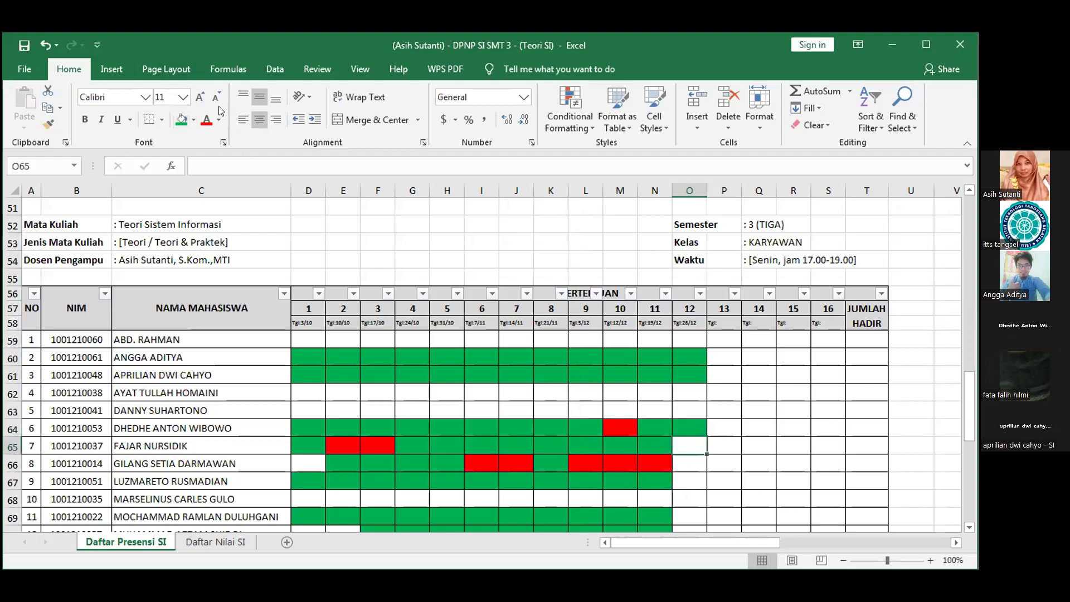
pyautogui.click(182, 119)
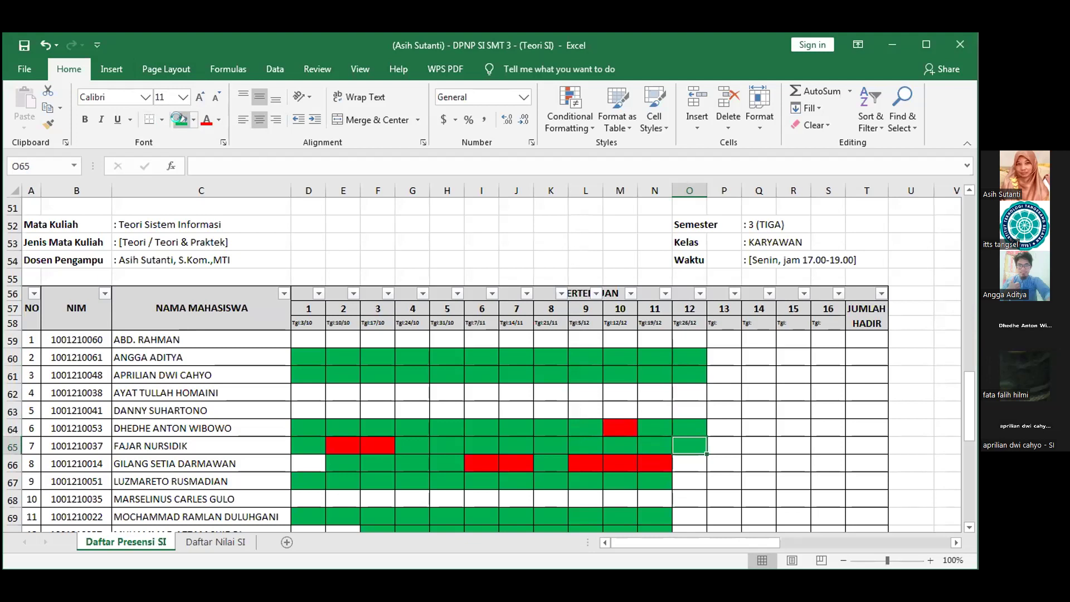
pyautogui.hotkey('ctrl', 'z')
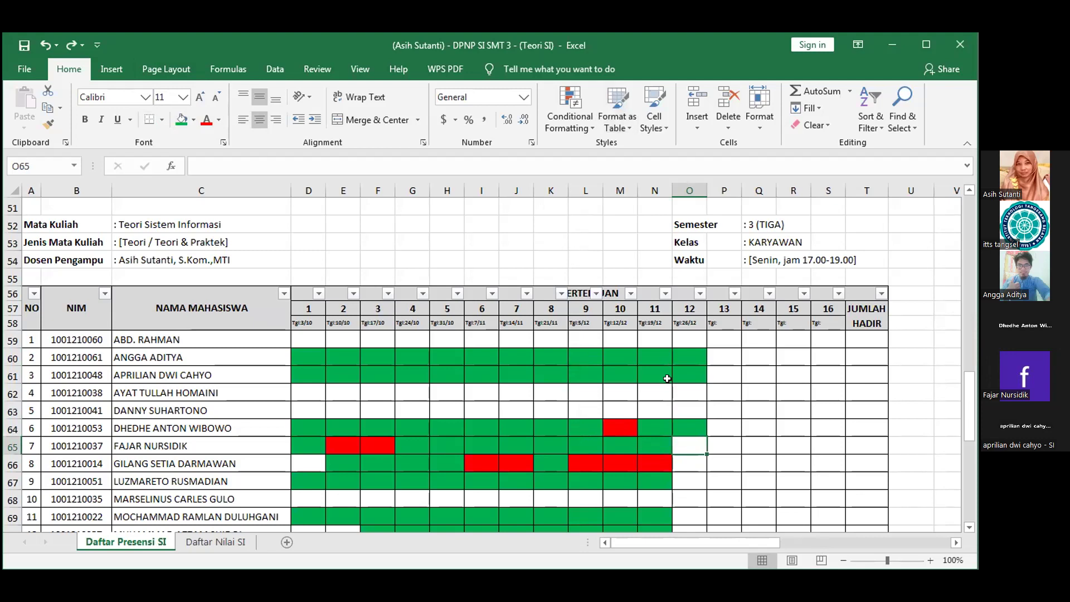
pyautogui.click(181, 120)
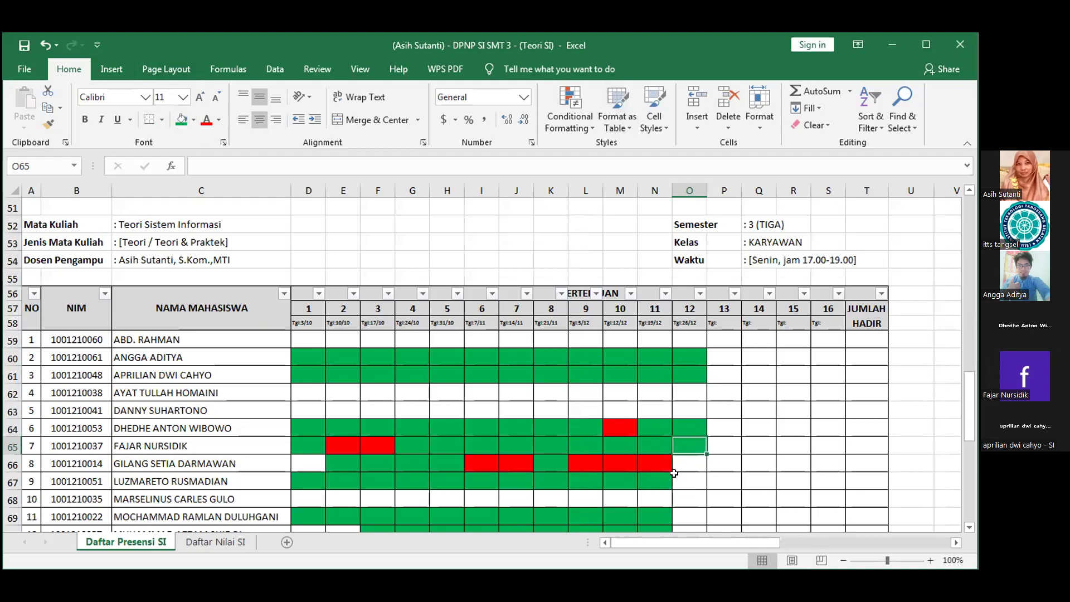
# Step: Try filling the meeting 12 cell O67 green, and undo that fill
pyautogui.click(684, 484)
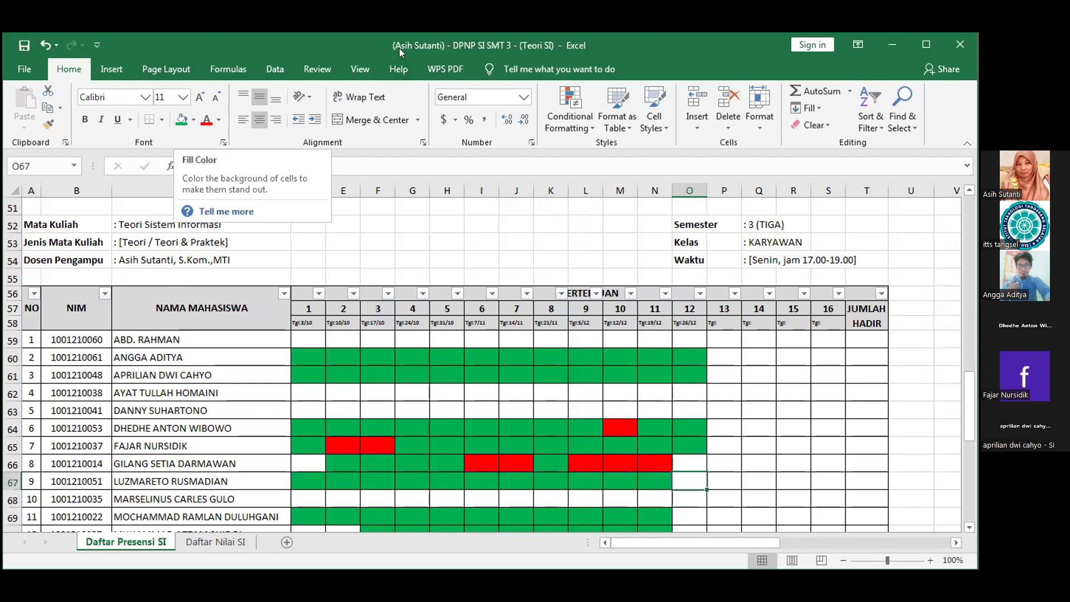
pyautogui.click(181, 121)
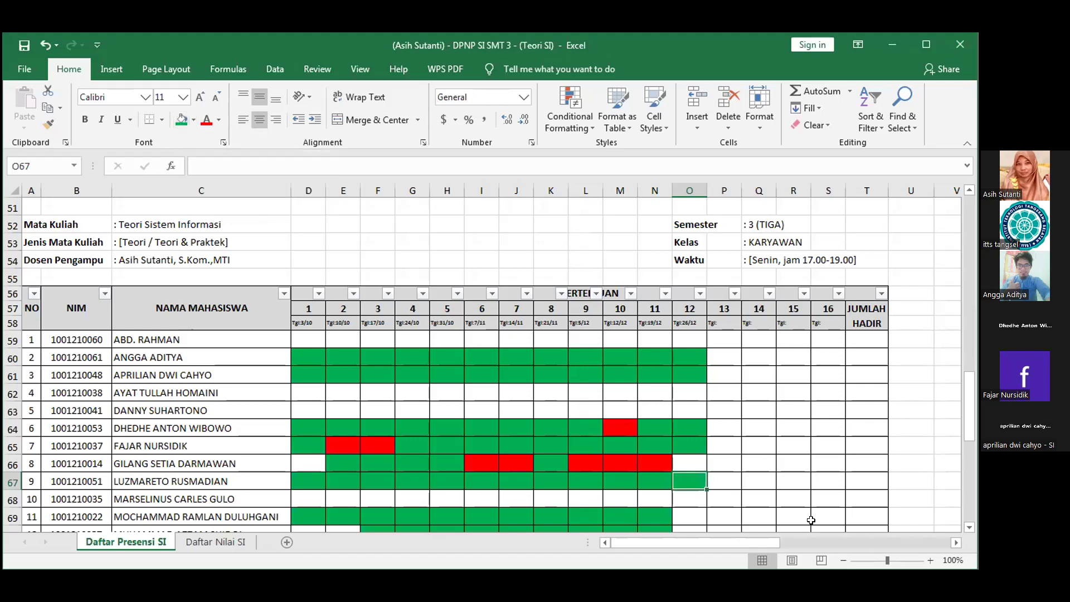
pyautogui.moveTo(972, 402); pyautogui.dragTo(974, 430)
pyautogui.hotkey('ctrl', 'z')
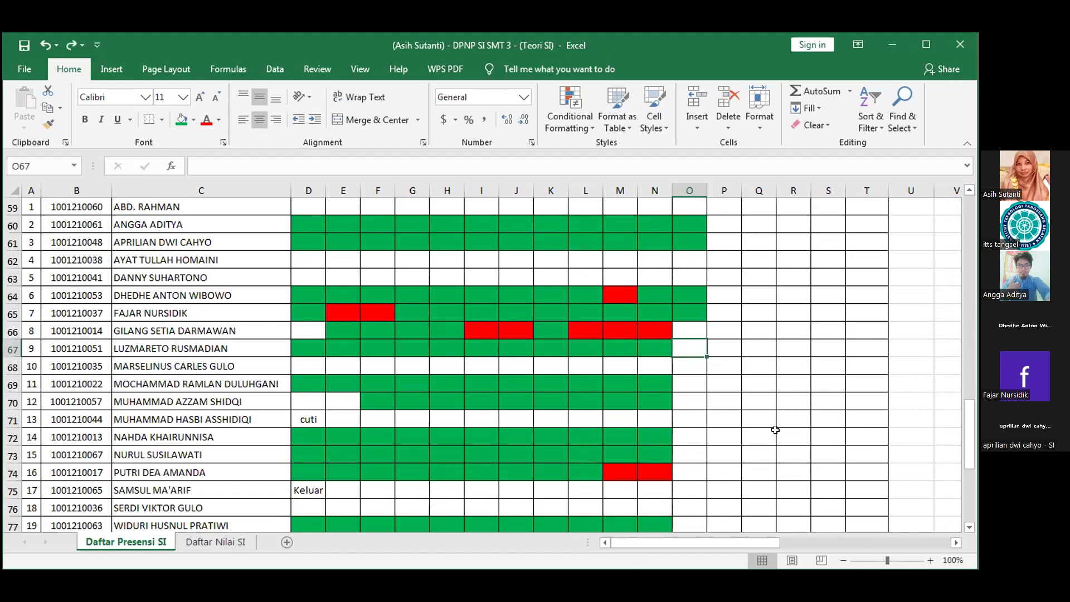
# Step: Mark the students in rows 69 and 70 present for meeting 12 by filling cells O69 and O70 green
pyautogui.click(681, 384)
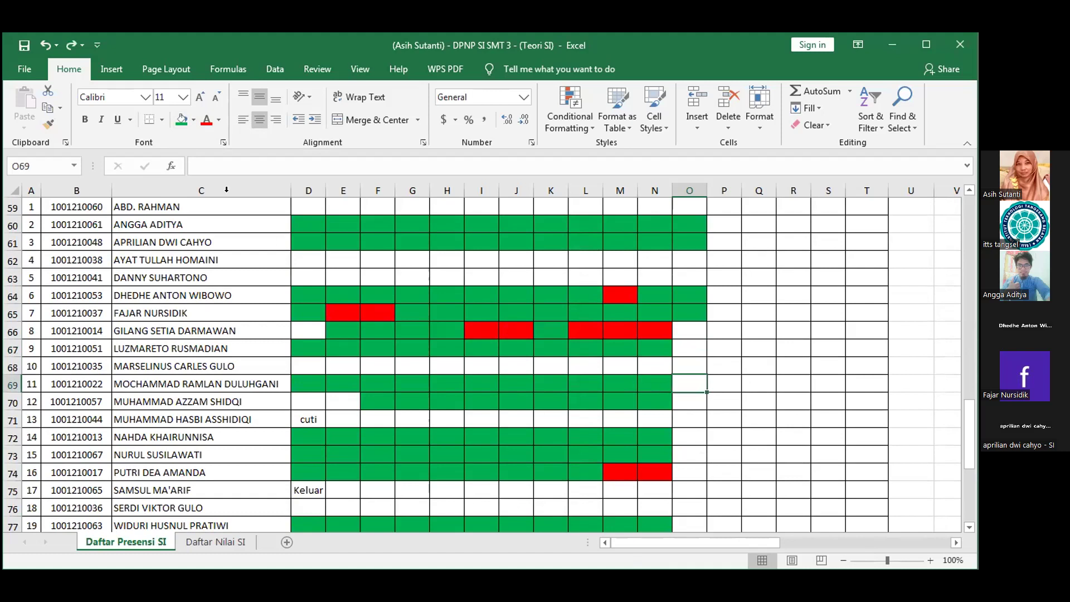
pyautogui.click(182, 119)
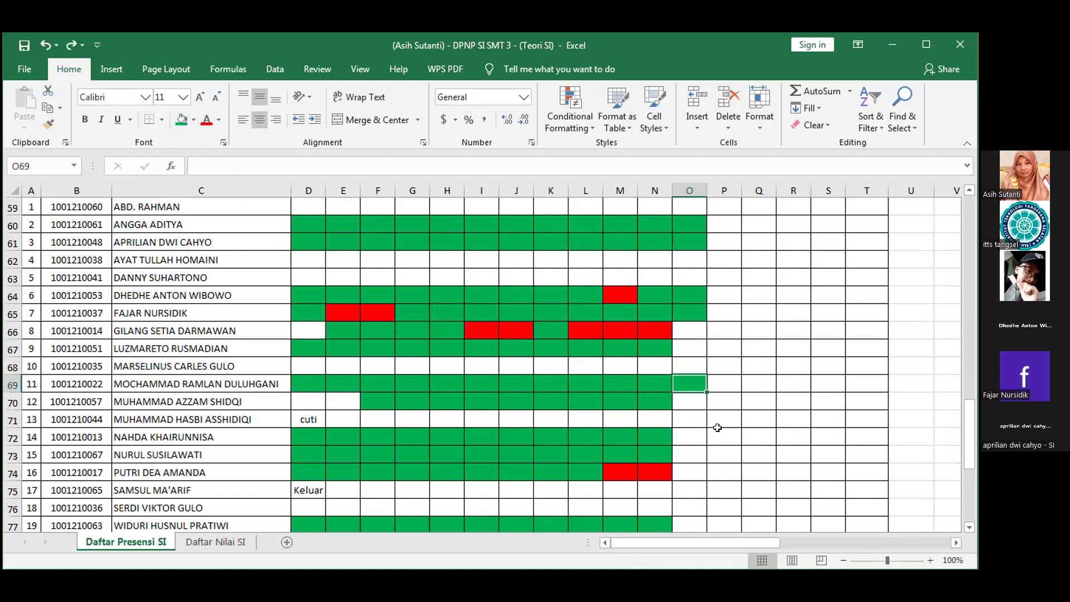
pyautogui.click(690, 399)
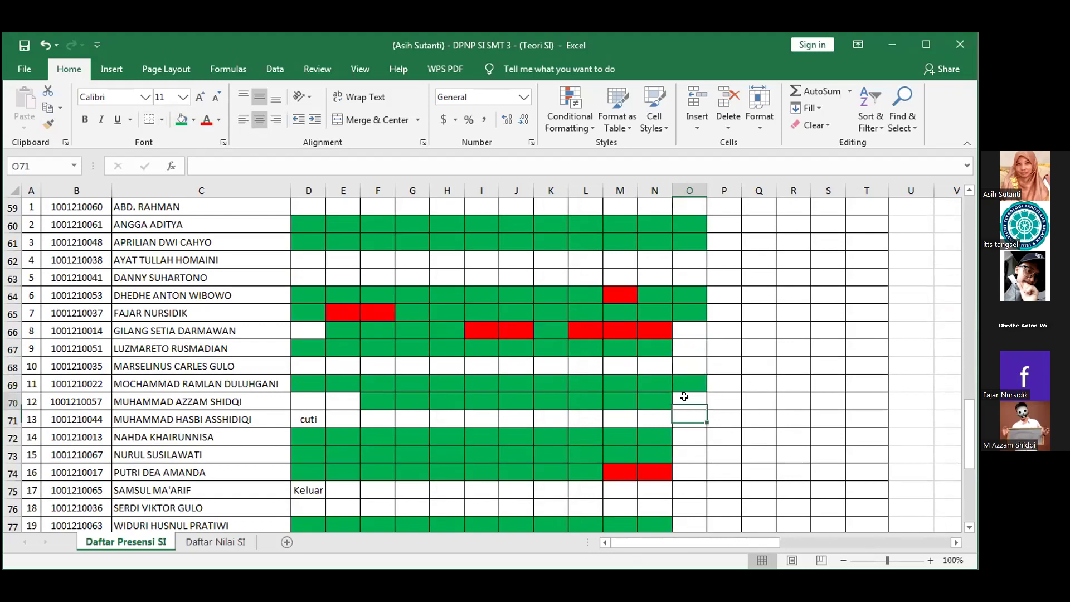
pyautogui.click(182, 120)
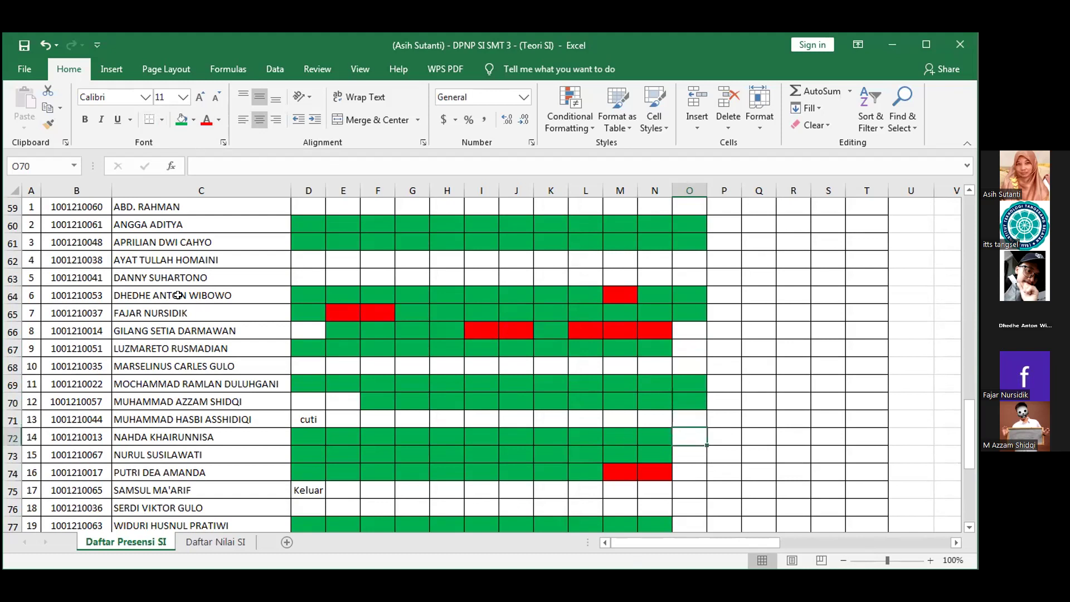
# Step: Fill the meeting 12 cells O72, O73 and O74 green to mark those students present, and select cell N74
pyautogui.press('F4')
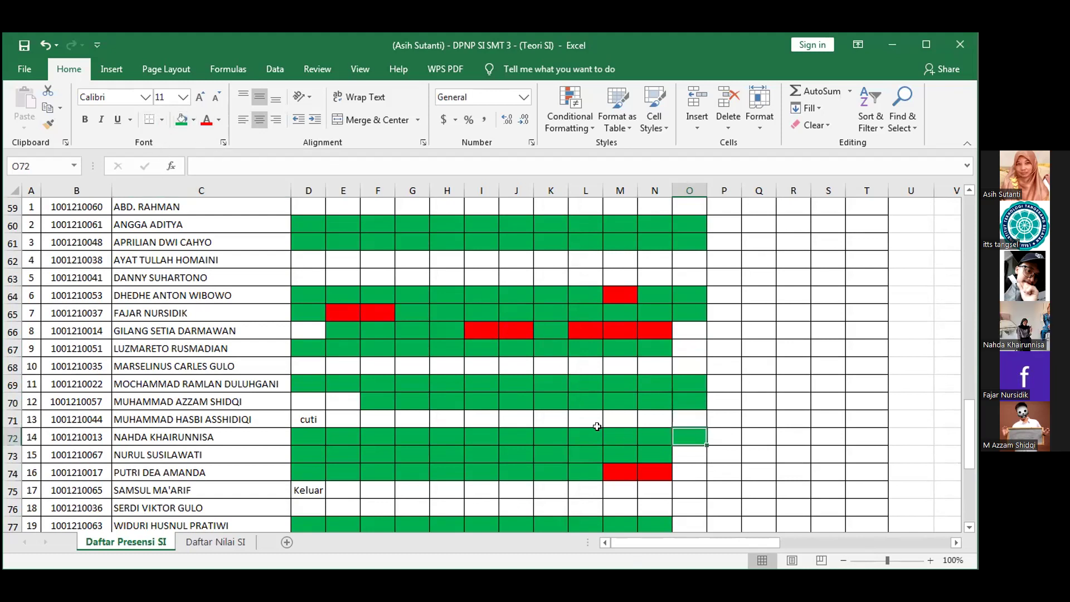
pyautogui.click(686, 454)
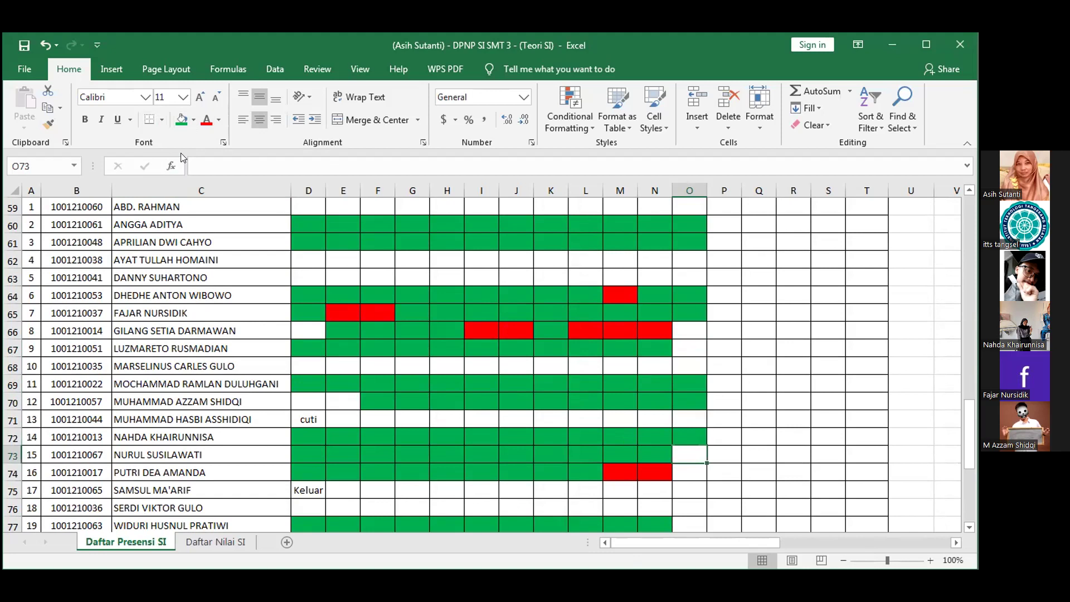
pyautogui.click(182, 121)
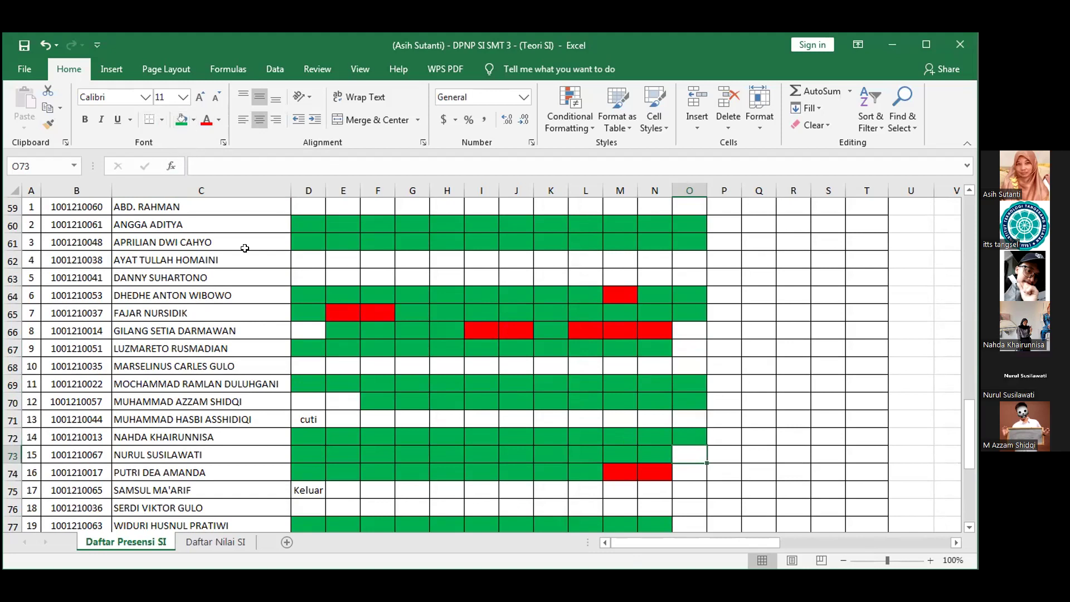
pyautogui.click(682, 473)
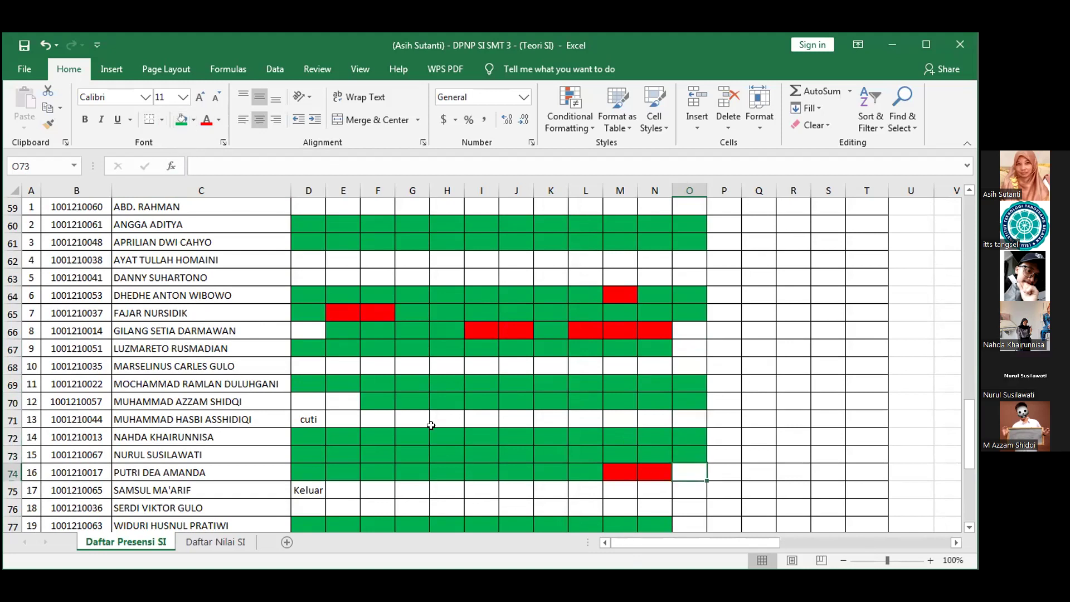
pyautogui.click(174, 120)
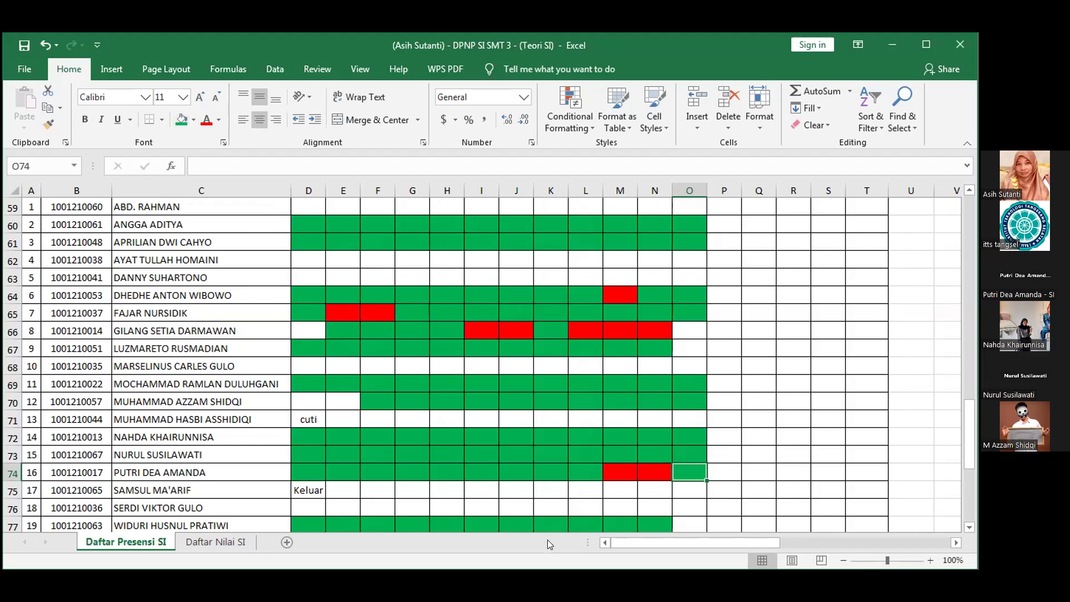
pyautogui.click(657, 468)
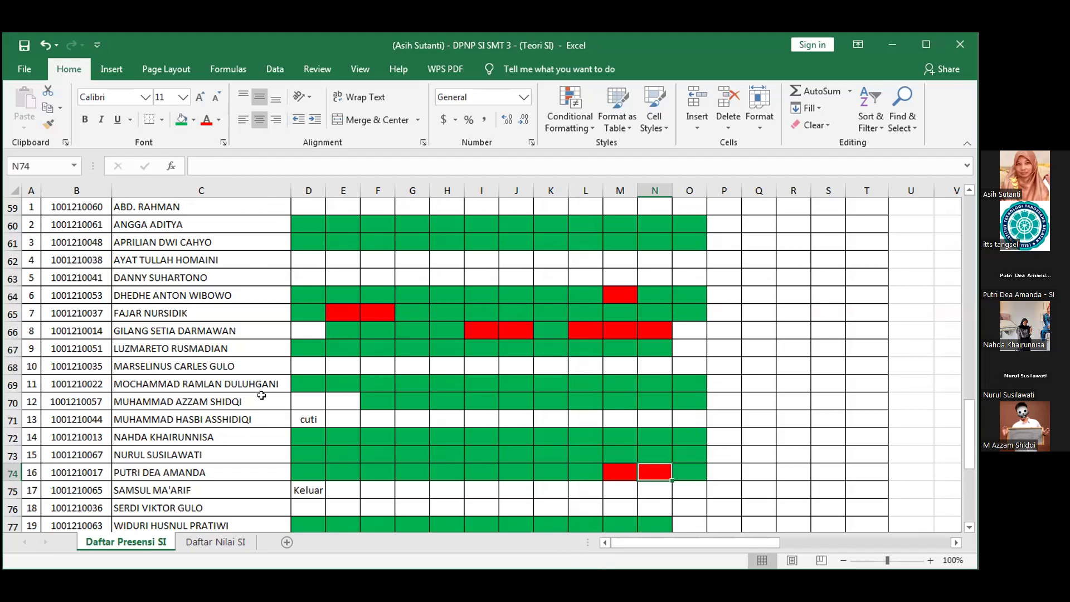
# Step: Fill cell M74 green for meeting 10, and fill O77 and O78 green to mark those students present for meeting 12
pyautogui.click(613, 466)
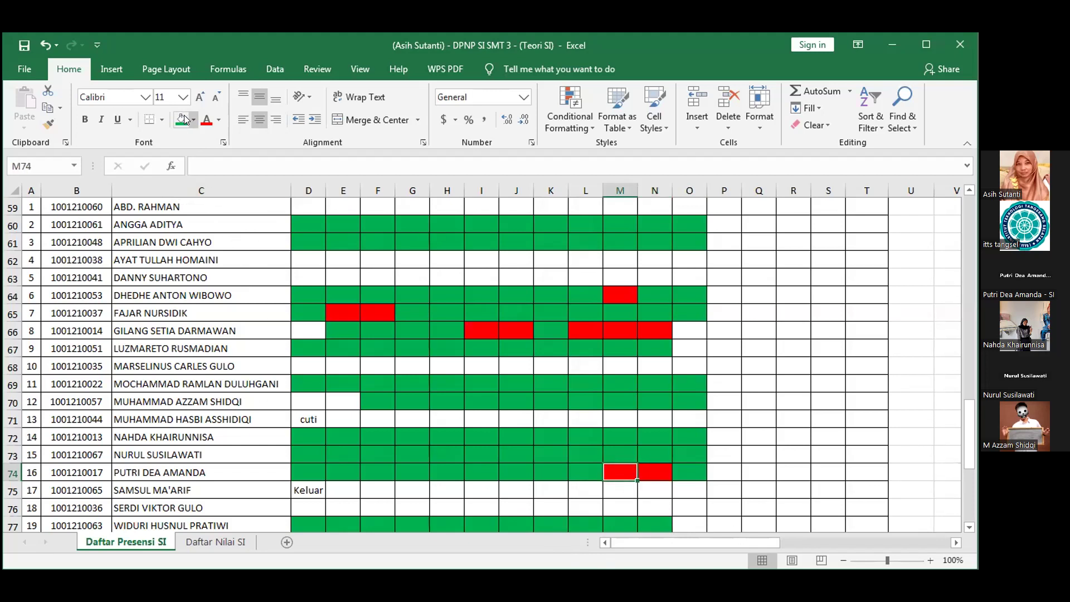
pyautogui.hotkey('ctrl', 'z')
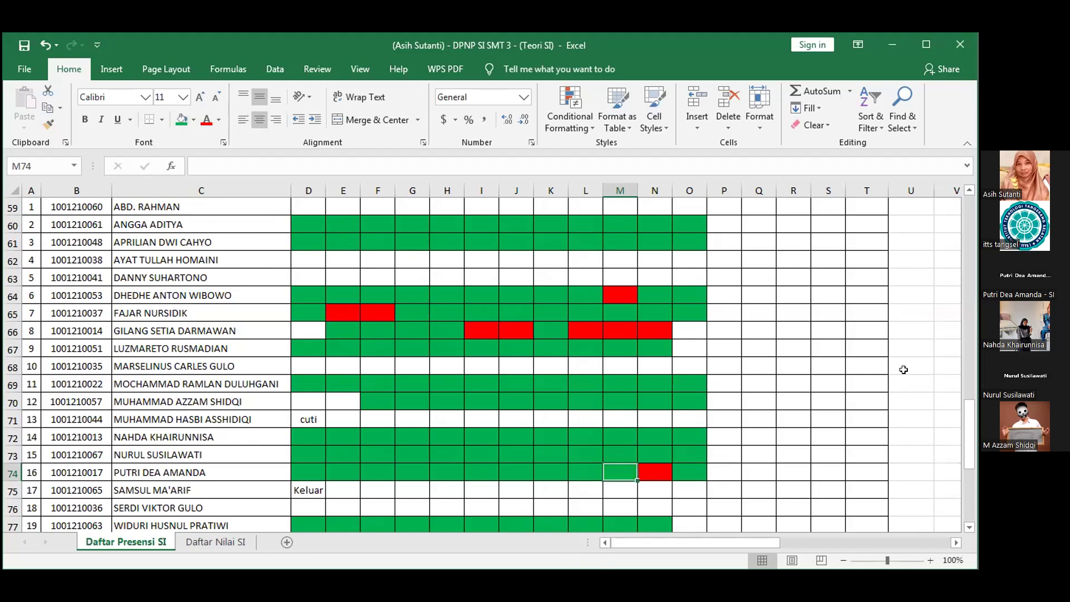
pyautogui.moveTo(971, 415); pyautogui.dragTo(971, 432)
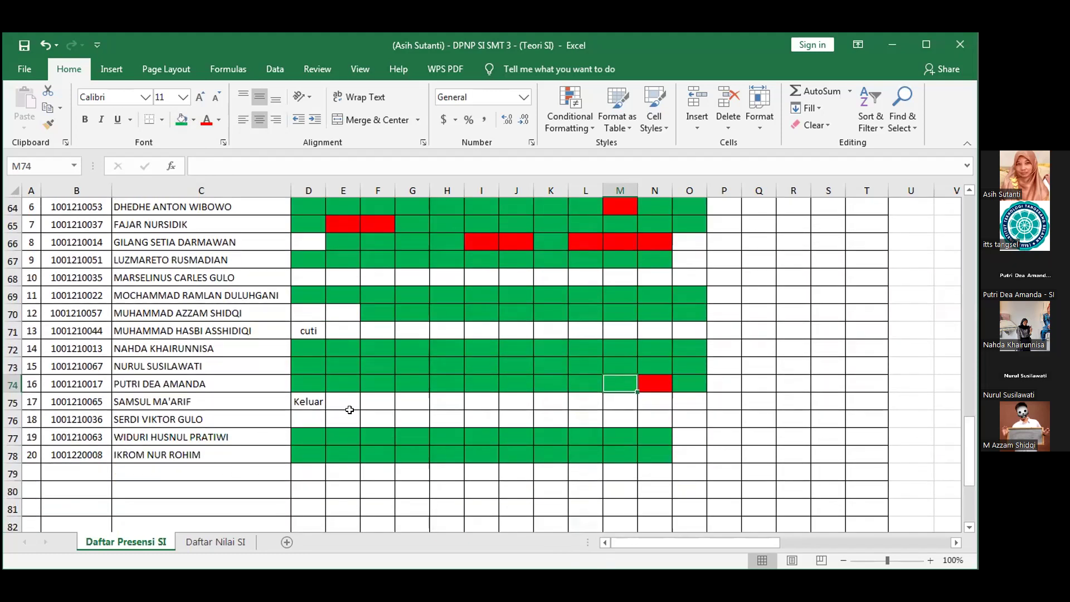
pyautogui.click(686, 438)
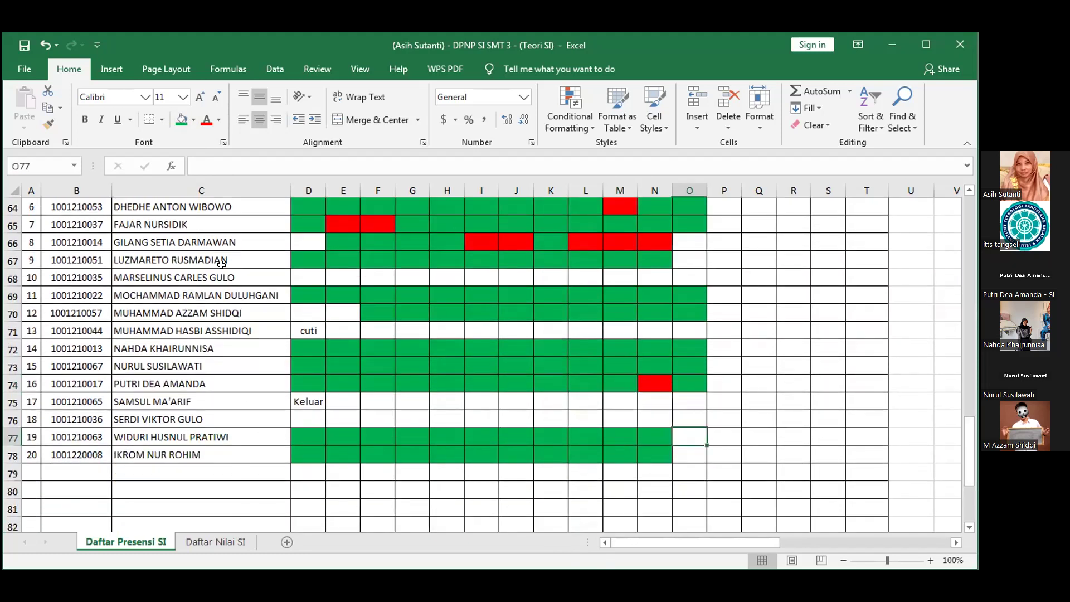
pyautogui.click(181, 121)
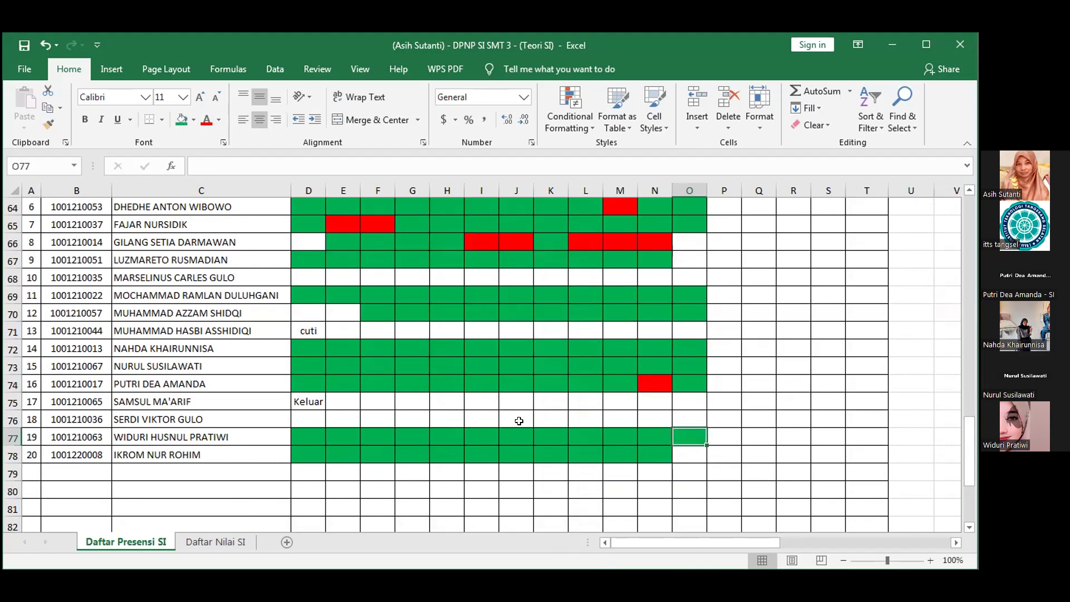
pyautogui.click(683, 453)
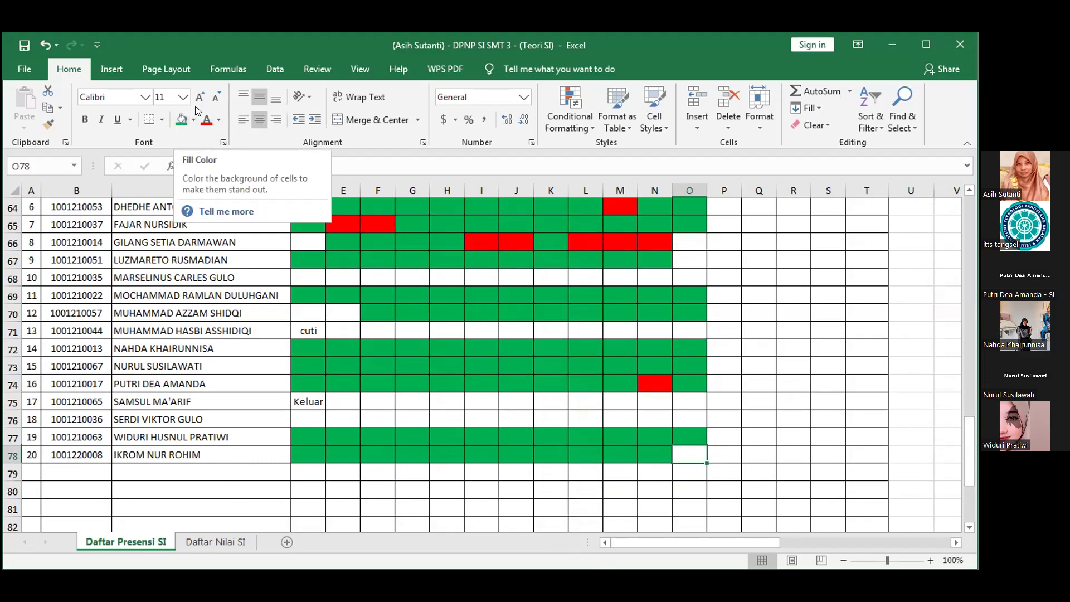
pyautogui.click(181, 120)
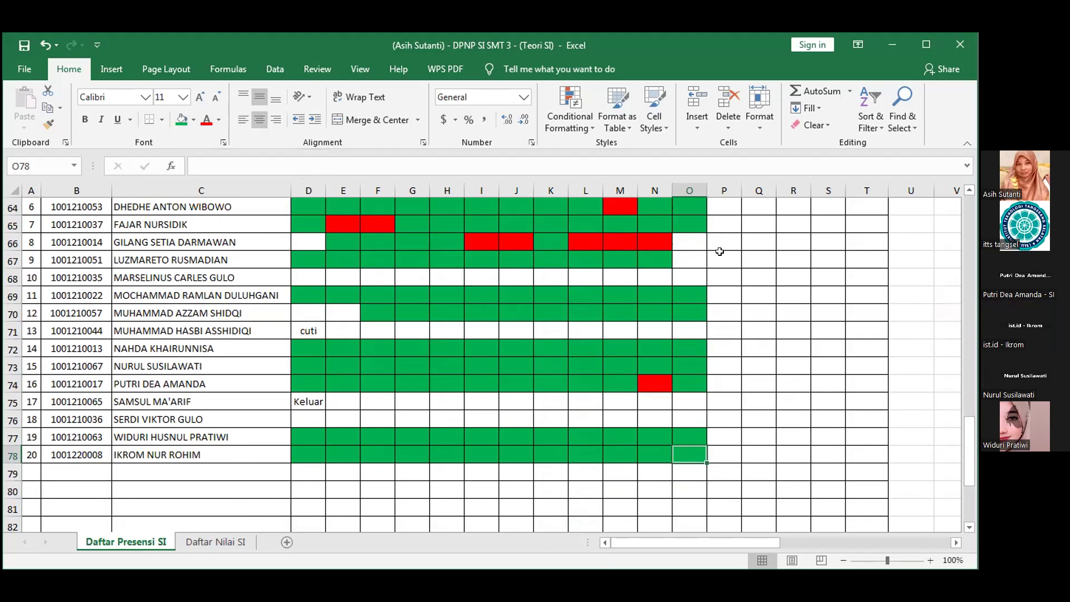
# Step: Mark the students in rows 66 and 67 absent for meeting 12 by filling cells O66 and O67 red
pyautogui.moveTo(690, 242); pyautogui.dragTo(691, 259)
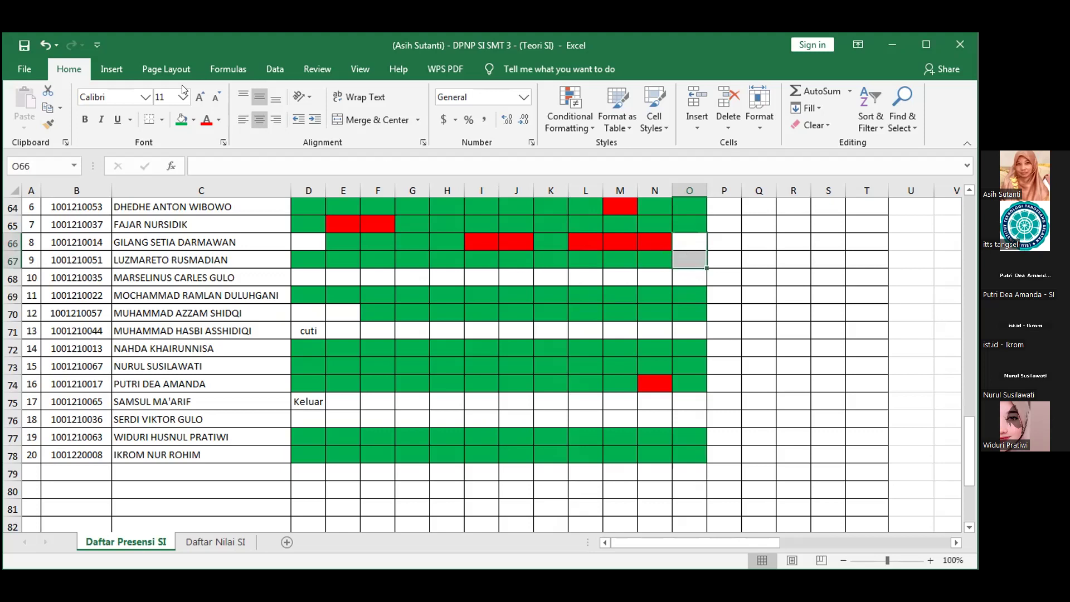
pyautogui.click(194, 123)
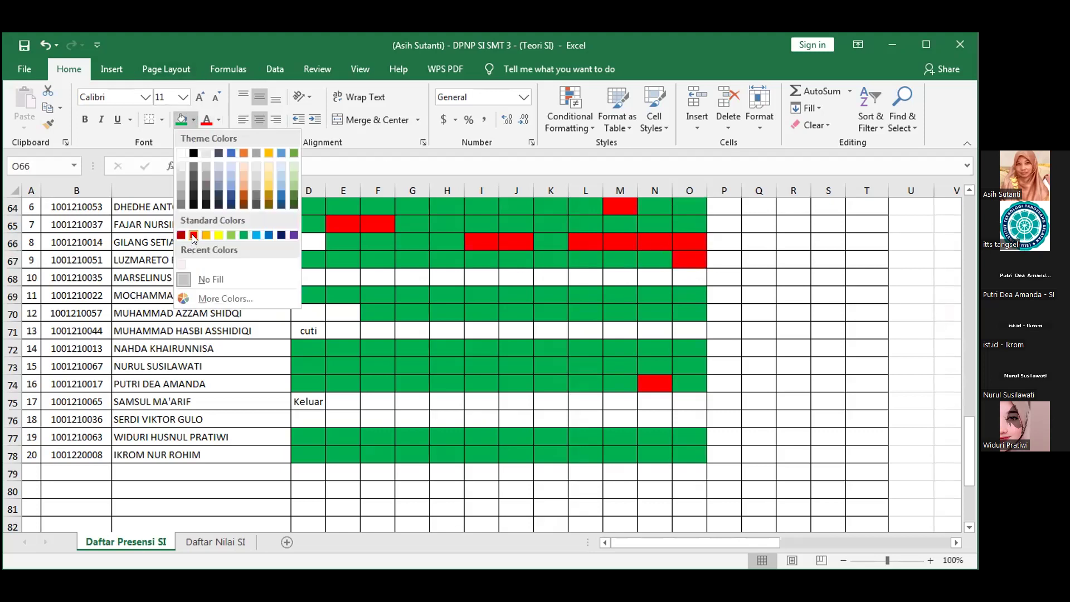
pyautogui.click(786, 334)
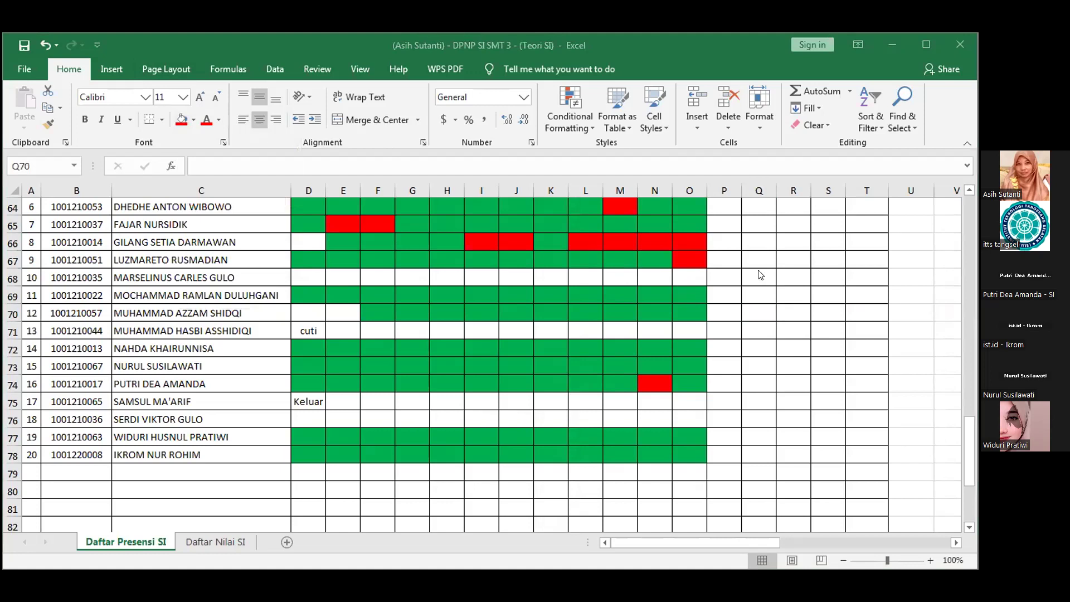
# Step: Minimize the SI attendance workbook and switch to the DPNP TI SMT 3 attendance workbook
pyautogui.moveTo(965, 448); pyautogui.dragTo(966, 409)
pyautogui.moveTo(928, 262); pyautogui.dragTo(915, 274)
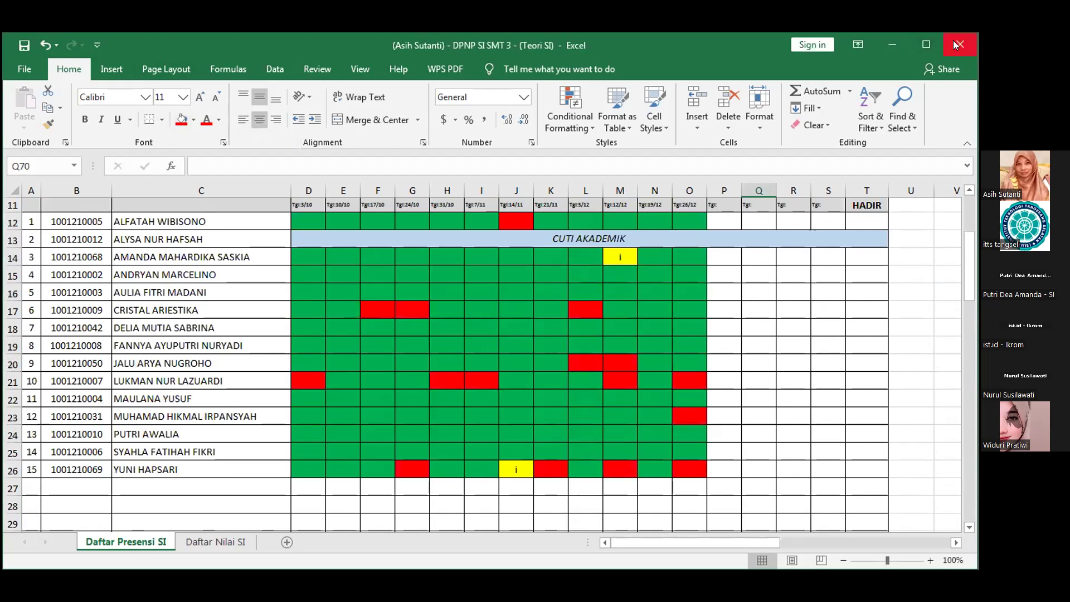
pyautogui.click(892, 45)
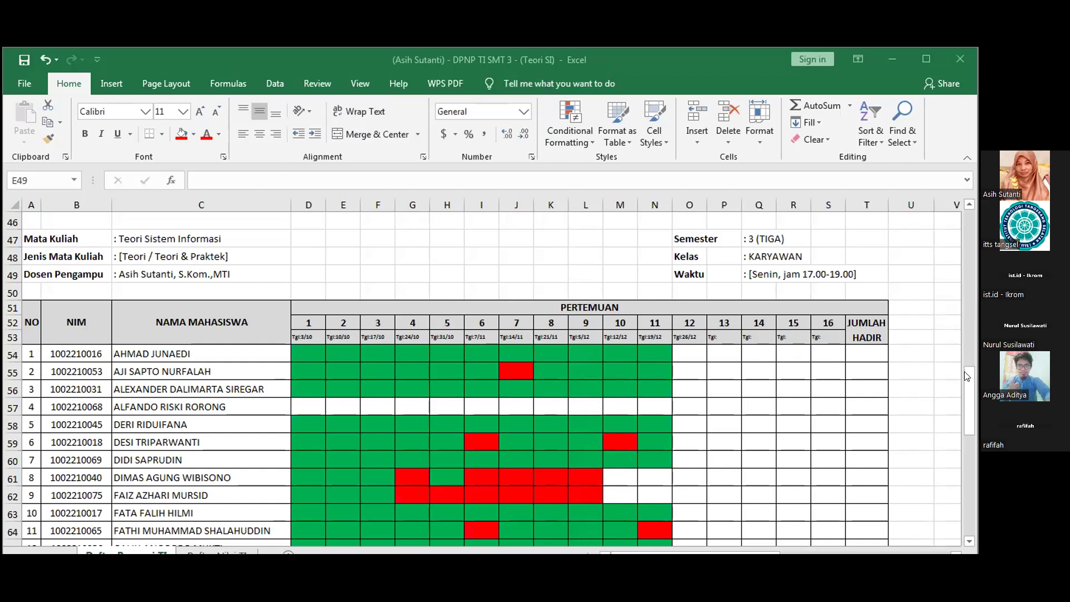
# Step: In the TI KARYAWAN class, fill the meeting 12 cells O54, O55 and O56 with standard green to mark those students present
pyautogui.click(968, 392)
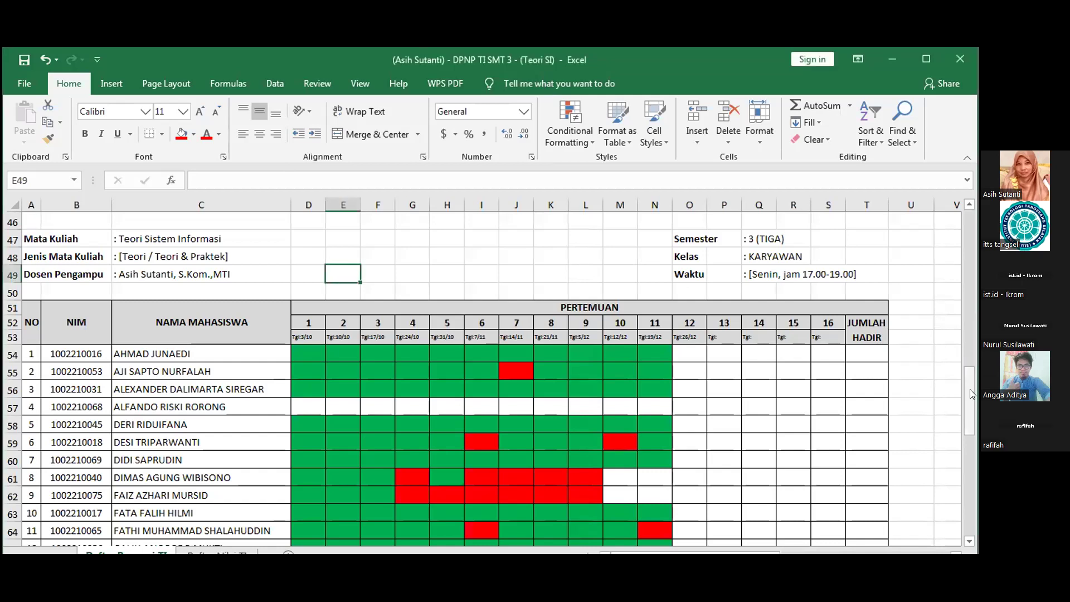
pyautogui.moveTo(973, 393); pyautogui.dragTo(973, 408)
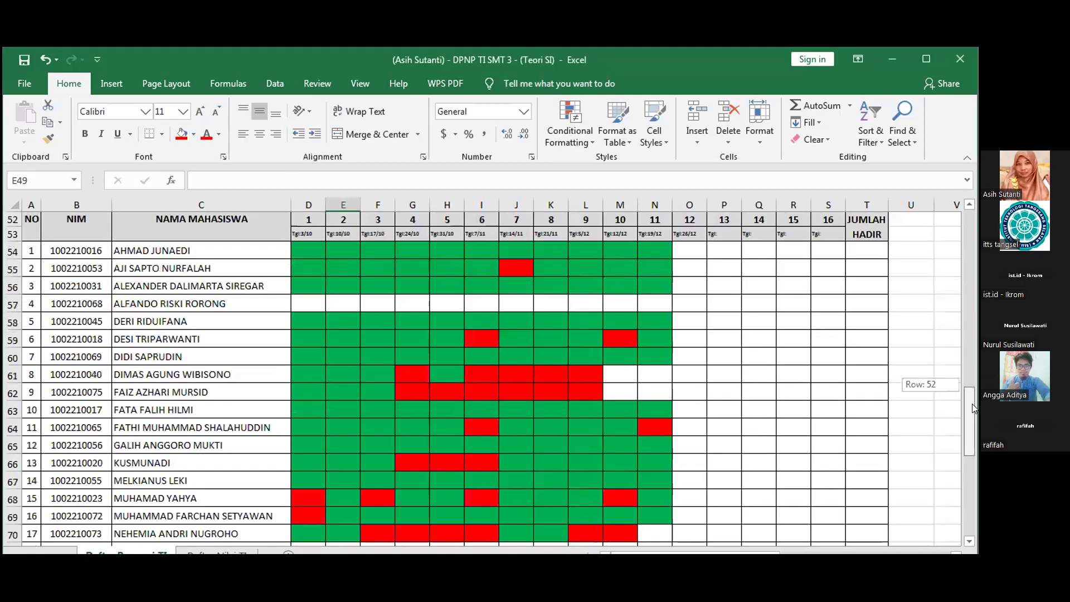
pyautogui.click(680, 246)
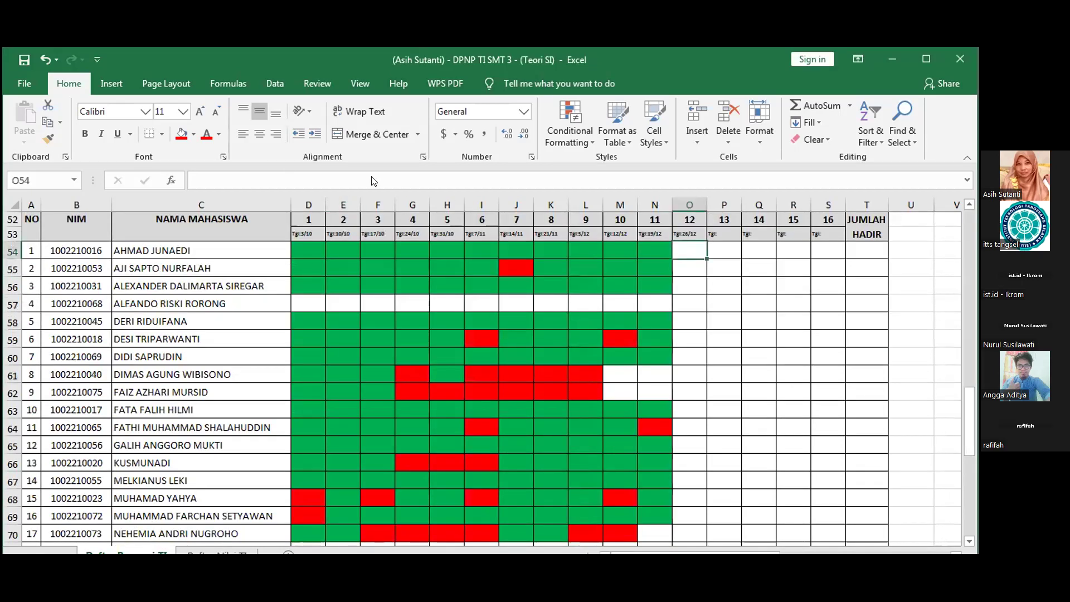
pyautogui.click(194, 135)
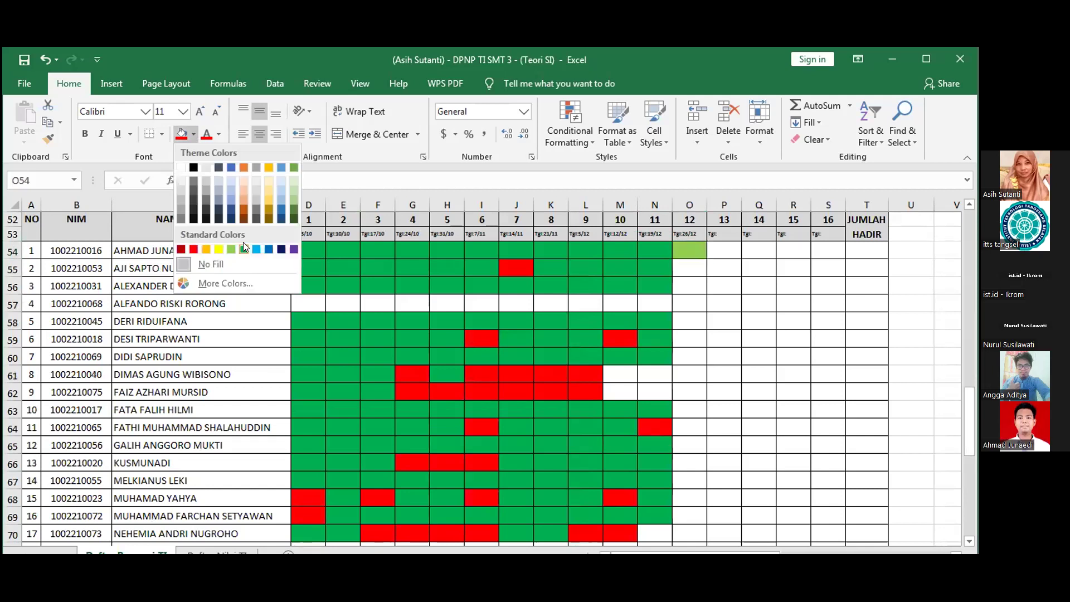
pyautogui.click(243, 249)
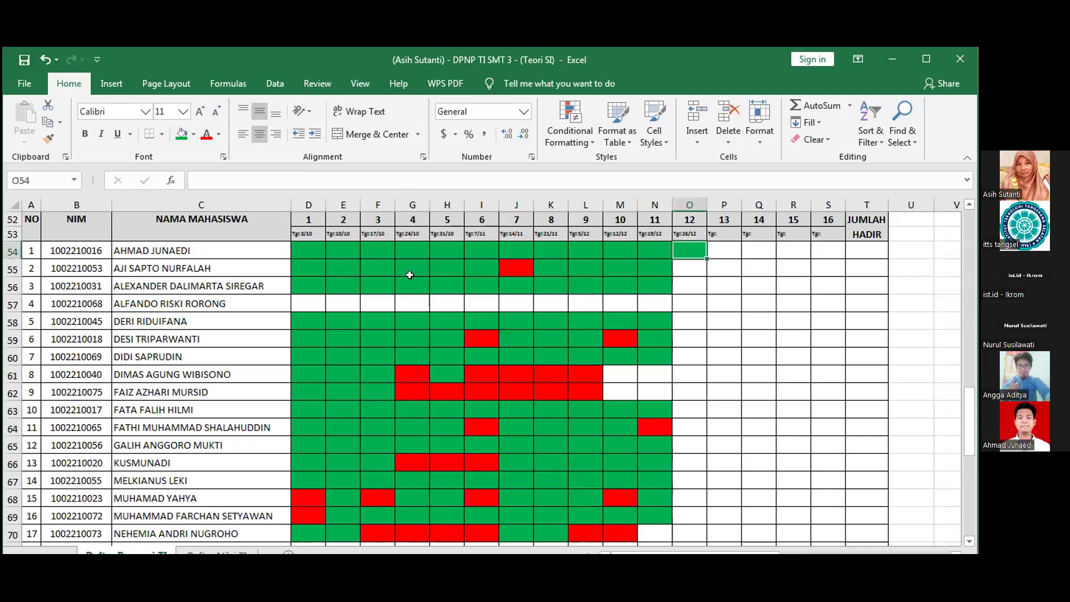
pyautogui.click(694, 270)
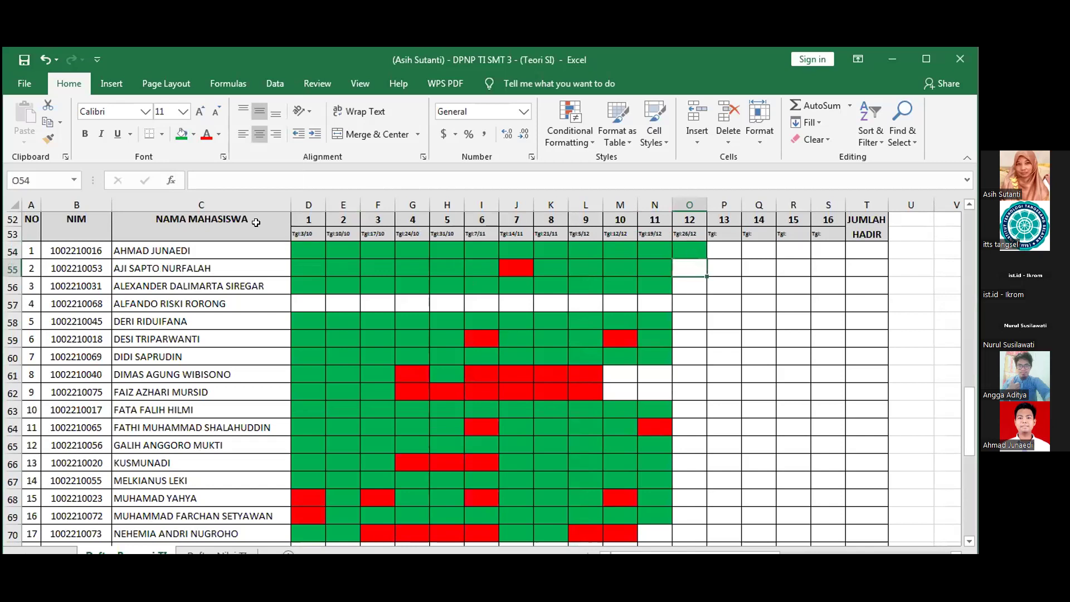
pyautogui.click(183, 133)
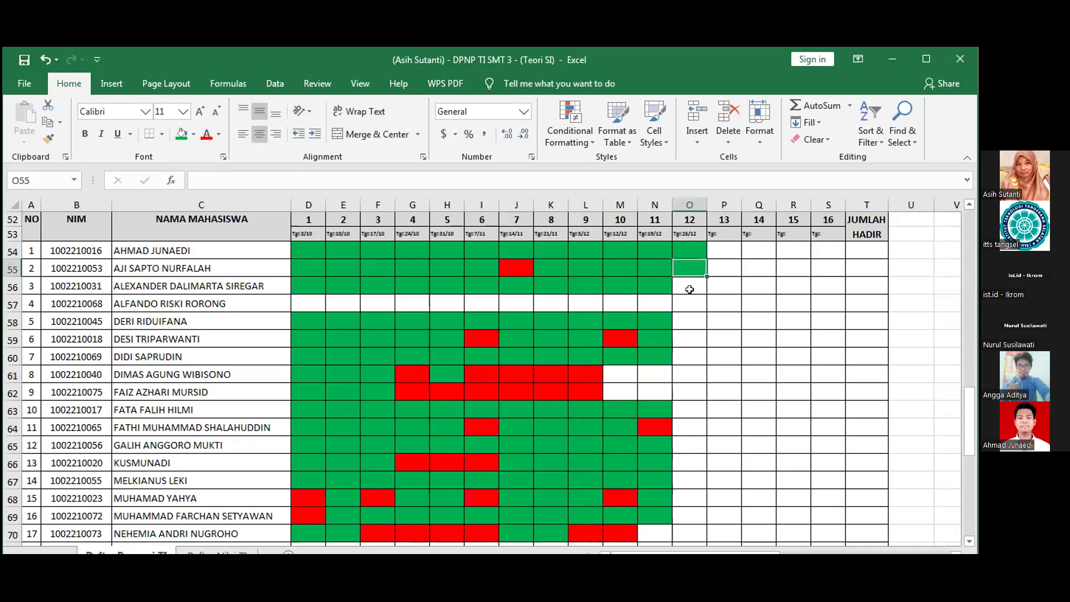
pyautogui.click(691, 287)
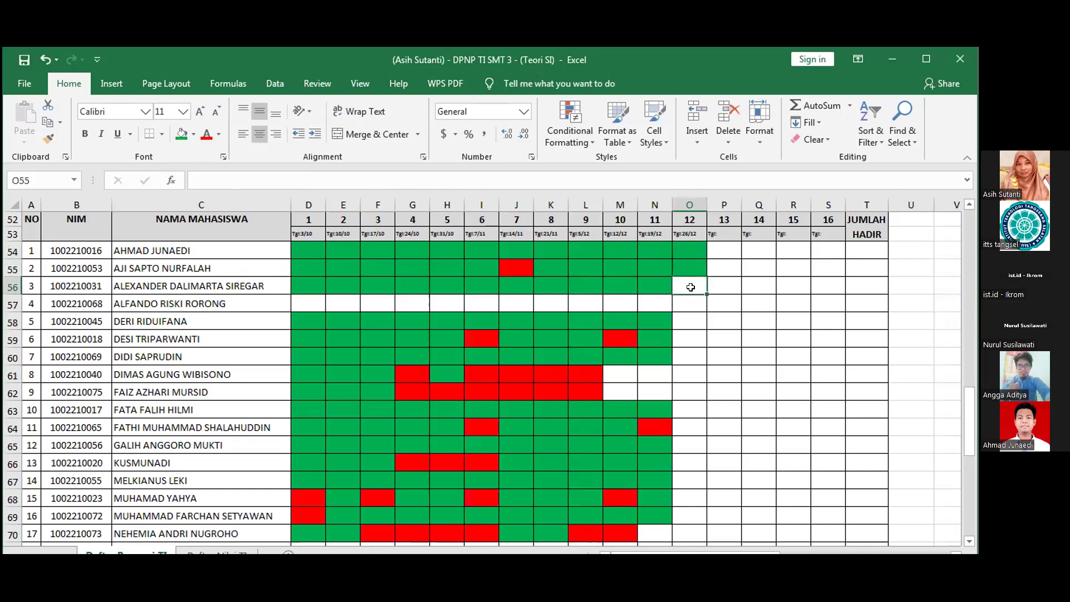
pyautogui.click(184, 134)
# Step: Mark the students in rows 58, 59 and 60 present for meeting 12 by filling cells O58, O59 and O60 green
pyautogui.click(684, 317)
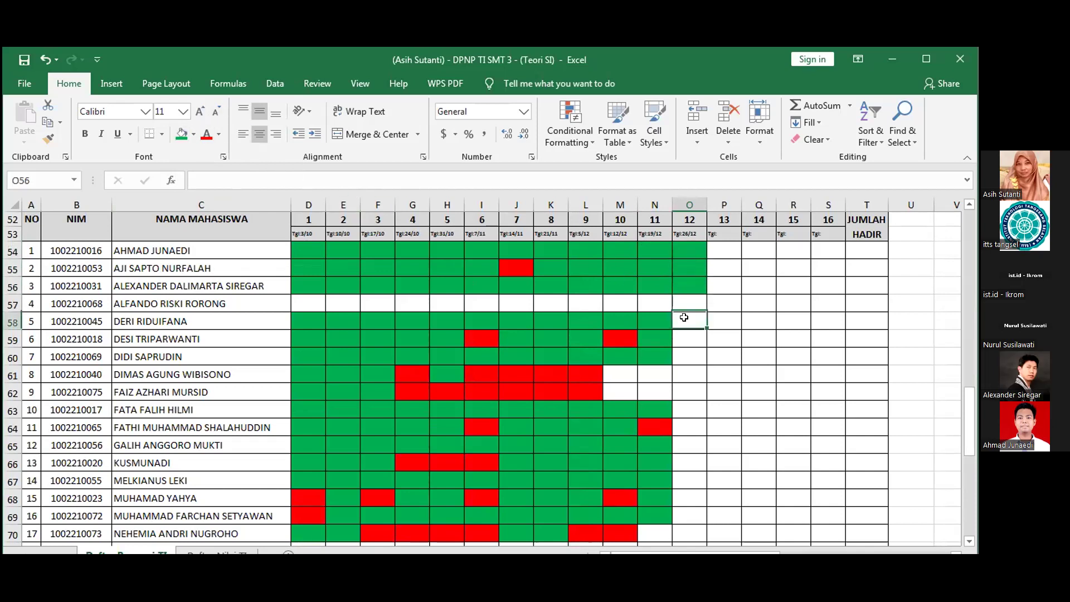
pyautogui.click(184, 137)
pyautogui.click(682, 338)
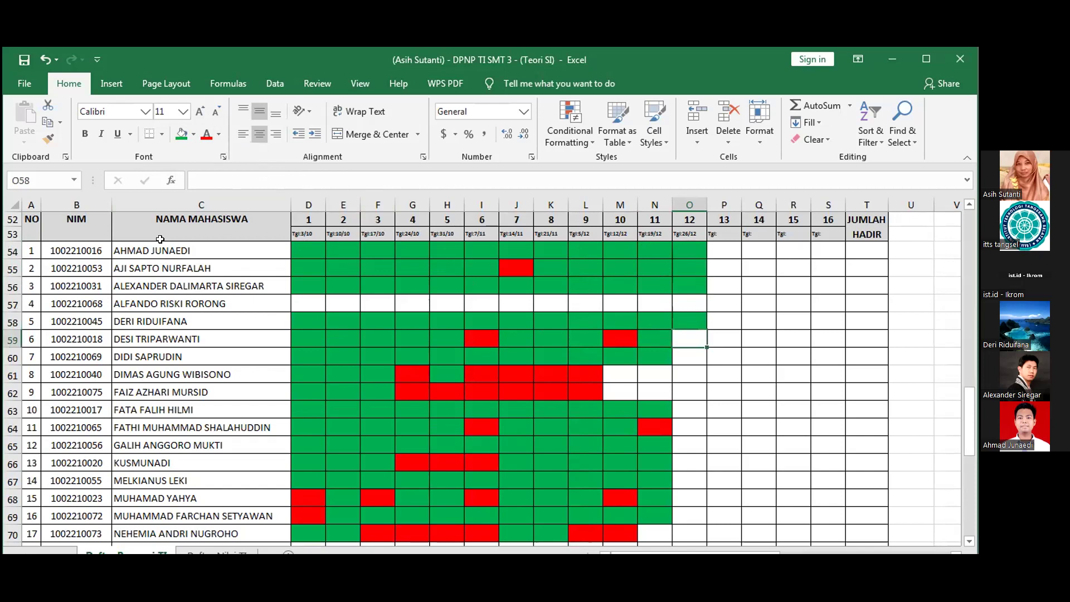
pyautogui.click(183, 137)
pyautogui.click(684, 351)
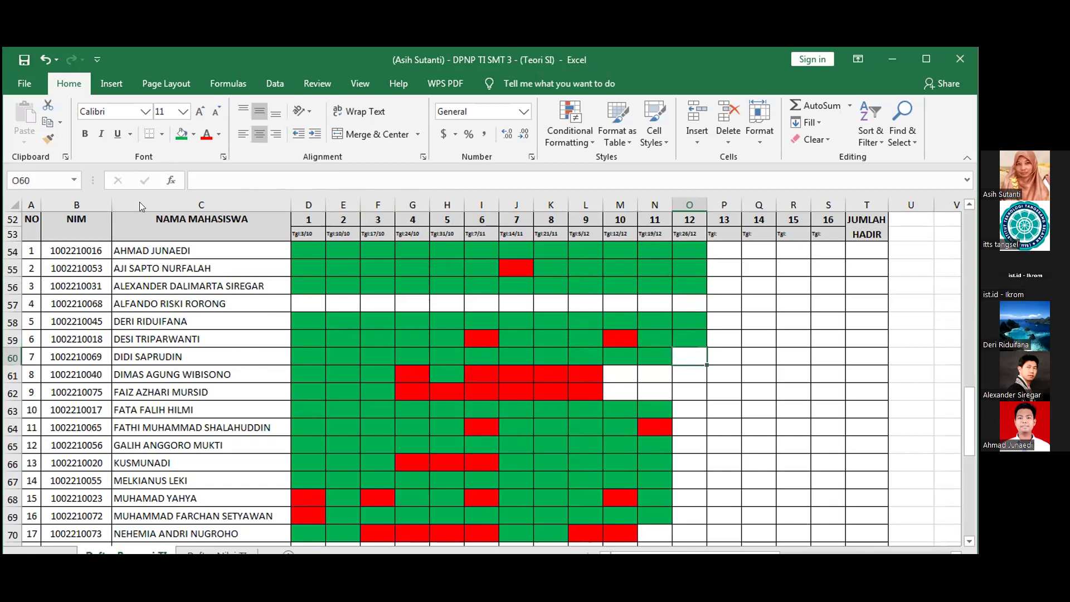
pyautogui.click(182, 136)
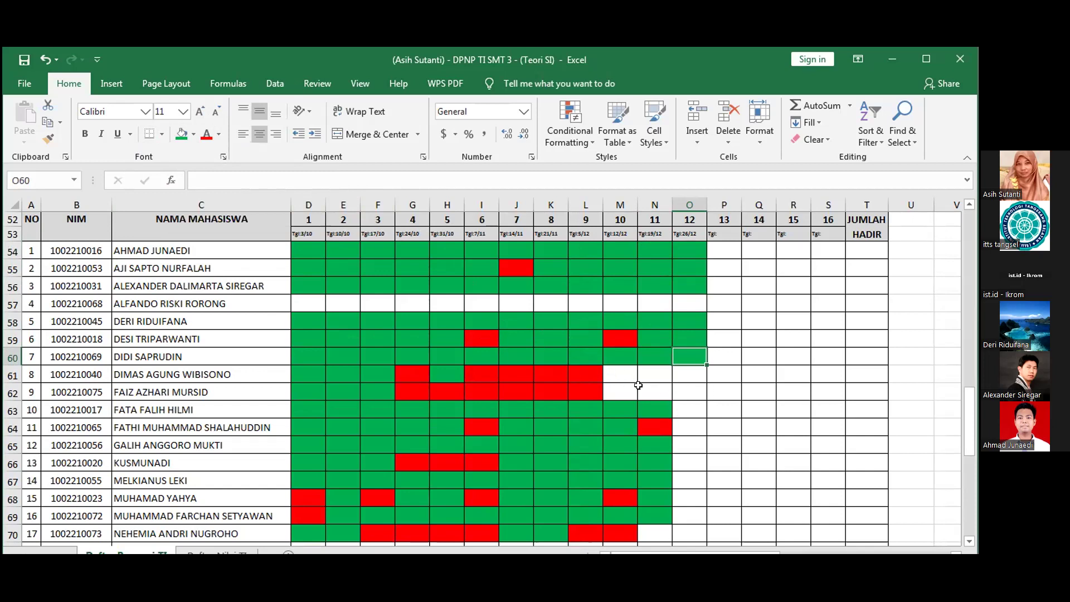
# Step: Mark the students in rows 63 and 65 present for meeting 12 by filling cells O63 and O65 green
pyautogui.click(691, 409)
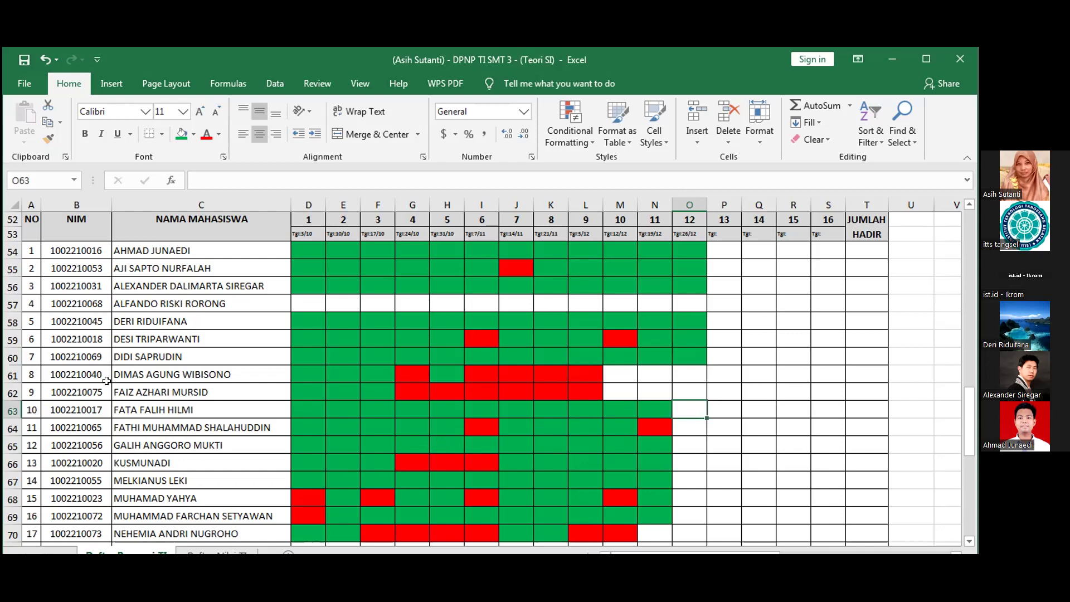
pyautogui.click(181, 135)
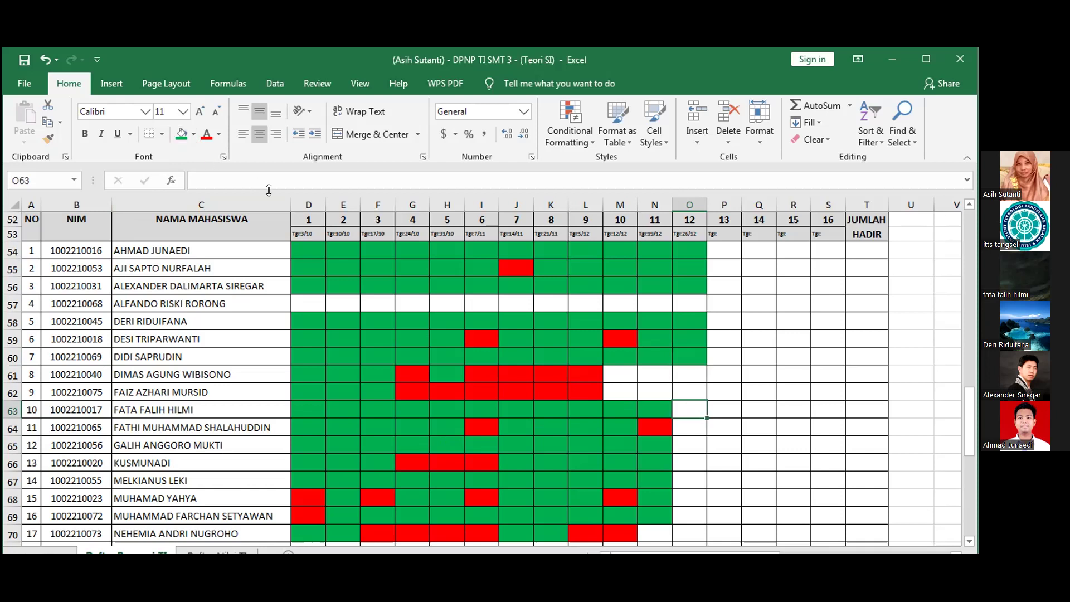
pyautogui.click(690, 428)
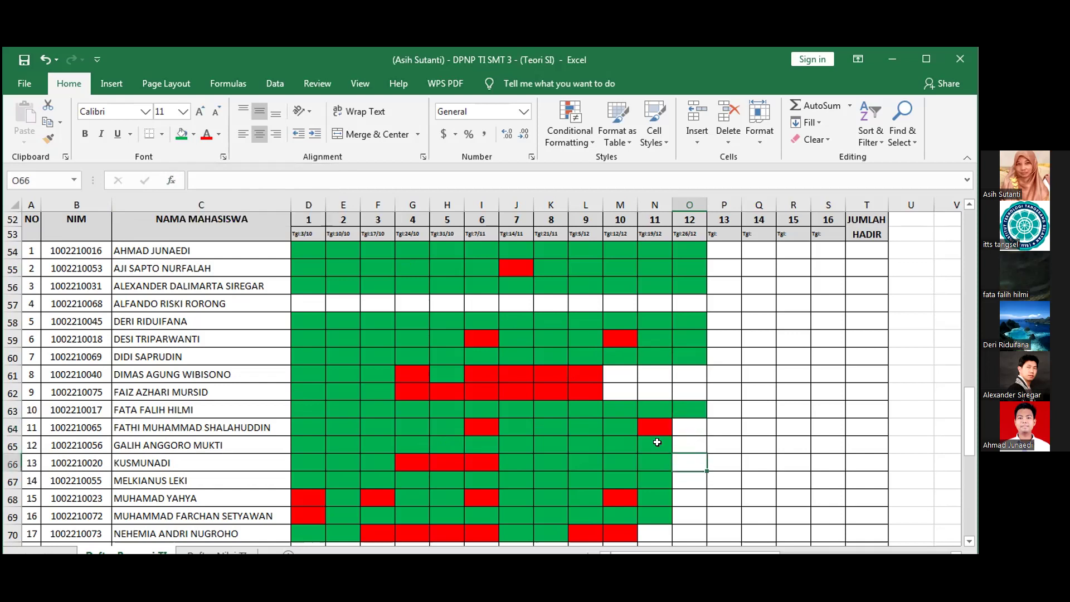
pyautogui.click(701, 444)
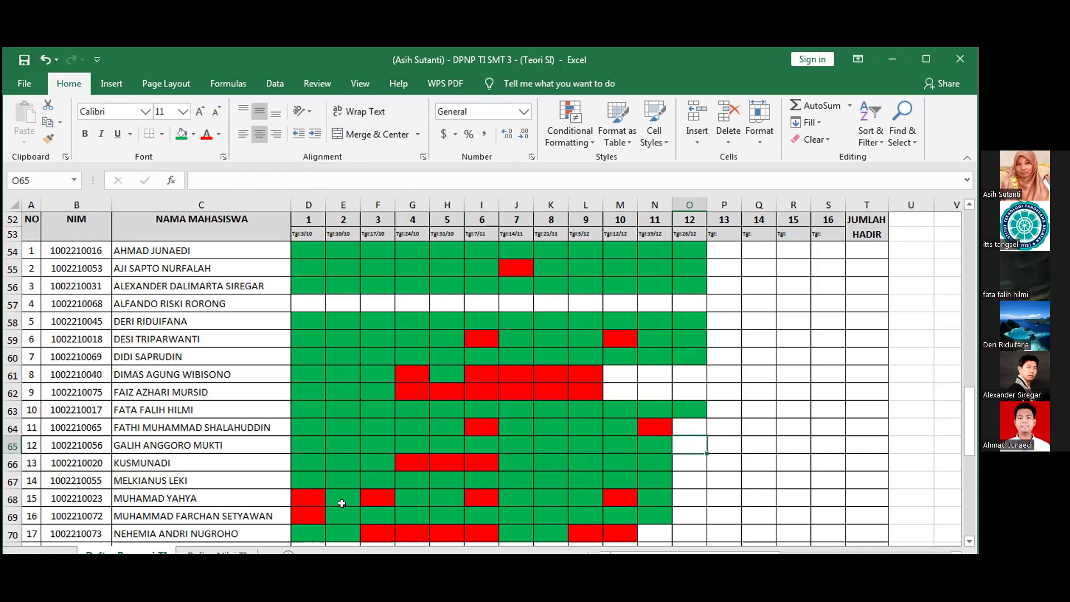
pyautogui.click(182, 136)
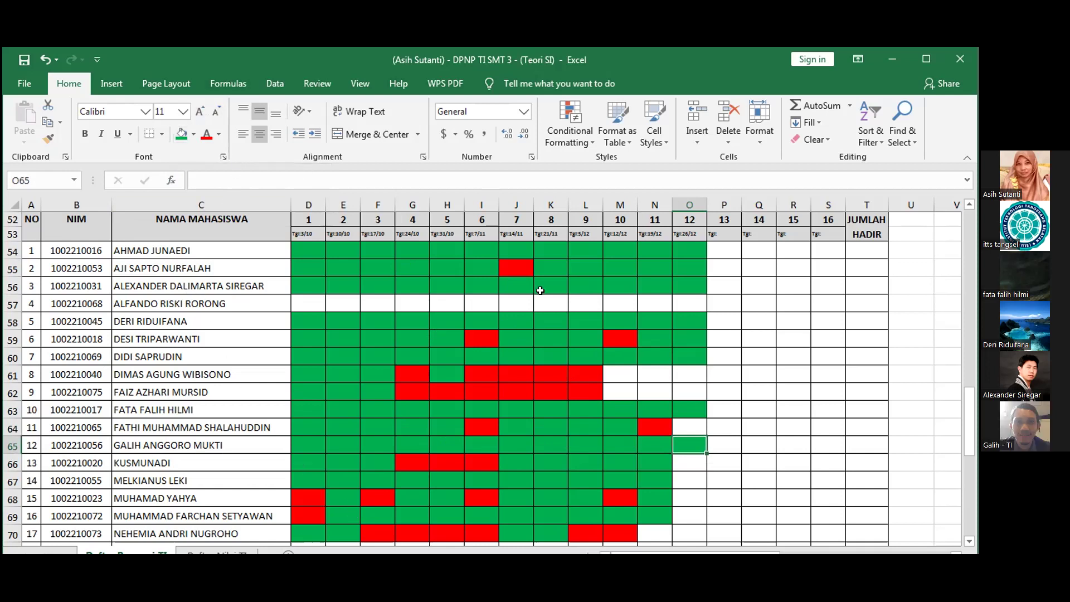
# Step: Mark the students in rows 67 and 69 present for meeting 12 by filling cells O67 and O69 green
pyautogui.click(685, 464)
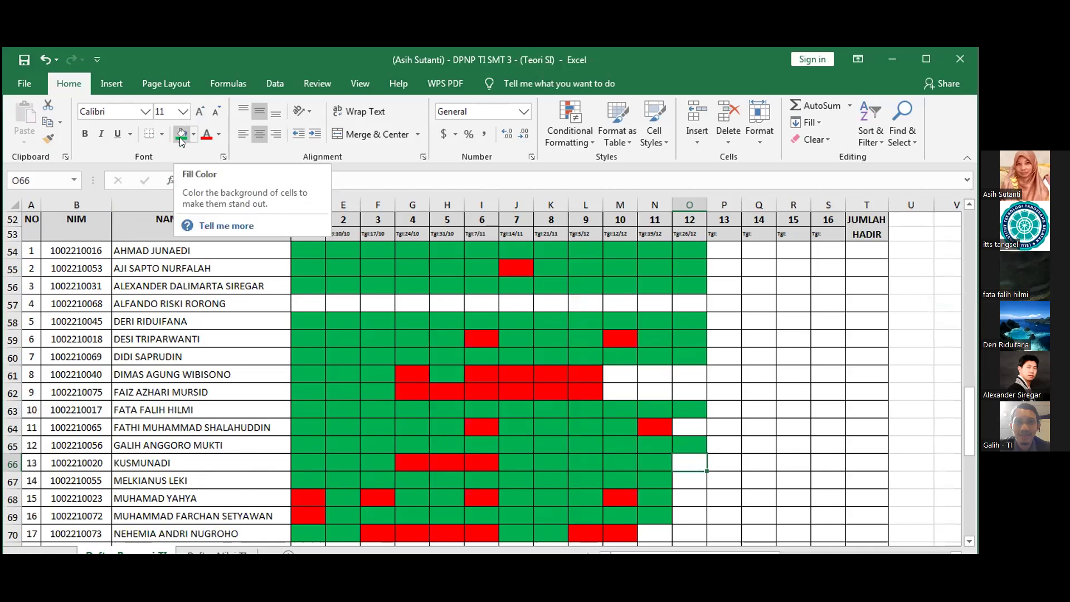
pyautogui.click(693, 487)
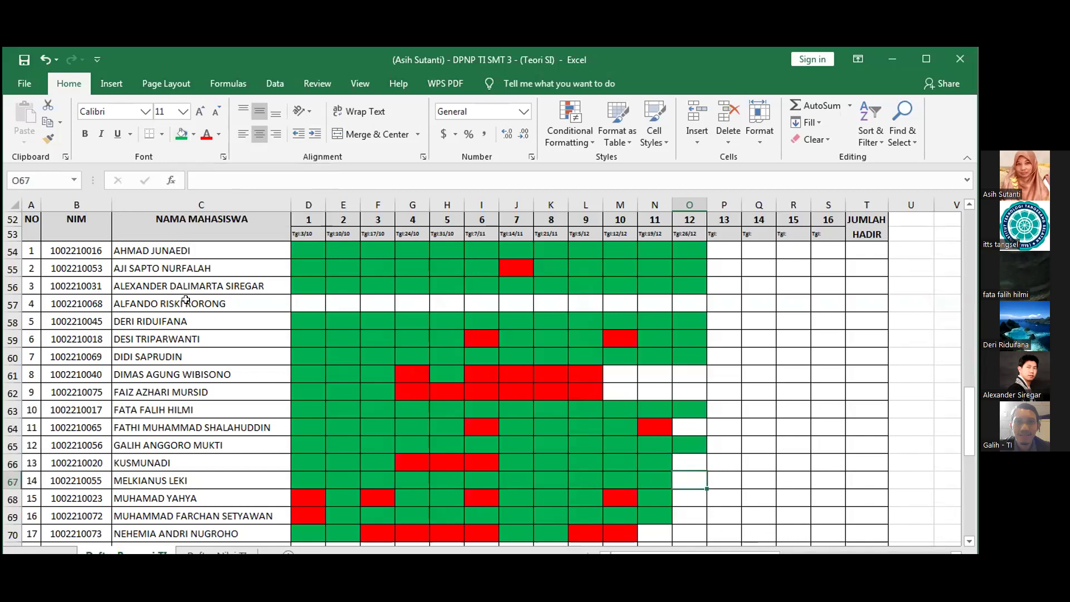
pyautogui.click(175, 139)
pyautogui.click(691, 500)
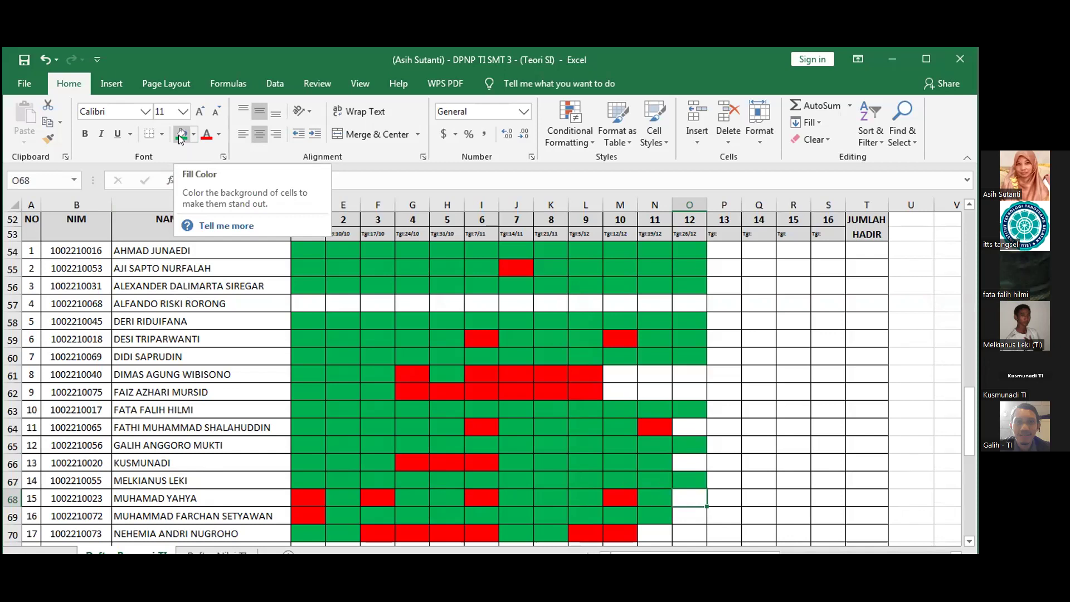
pyautogui.click(686, 513)
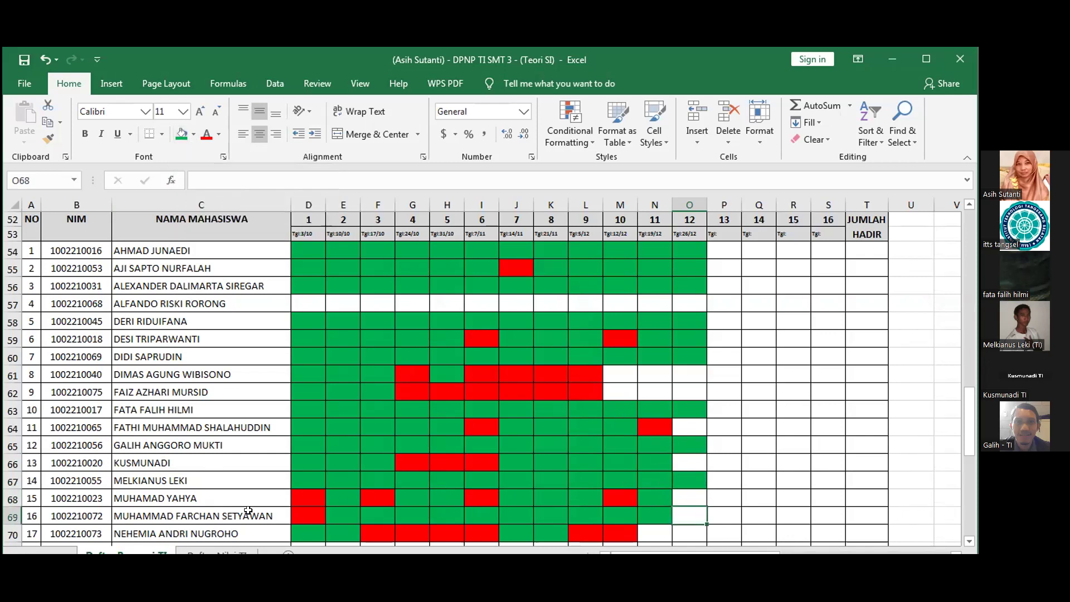
pyautogui.click(181, 134)
# Step: Mark the students in rows 73, 66 and 74 present for meeting 12 by filling cells O73, O66 and O74 green
pyautogui.moveTo(966, 406); pyautogui.dragTo(801, 394)
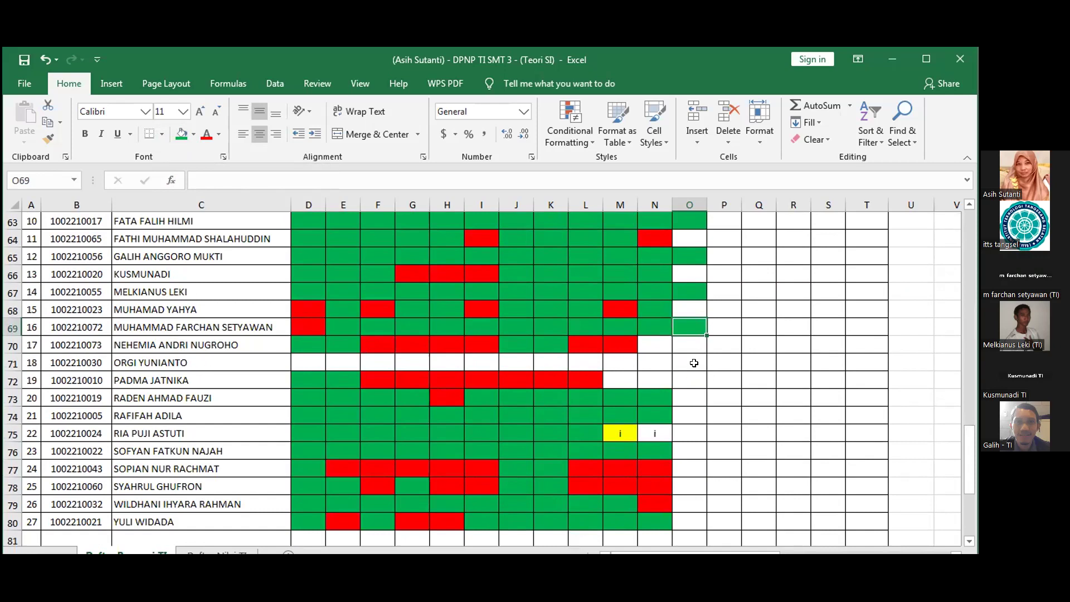
pyautogui.click(689, 396)
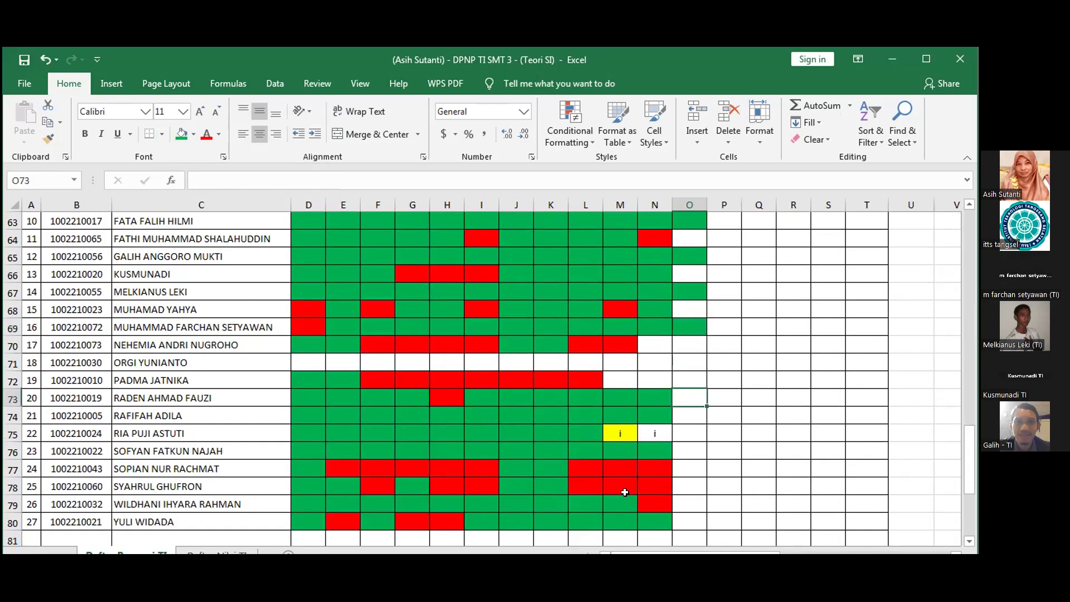
pyautogui.click(180, 136)
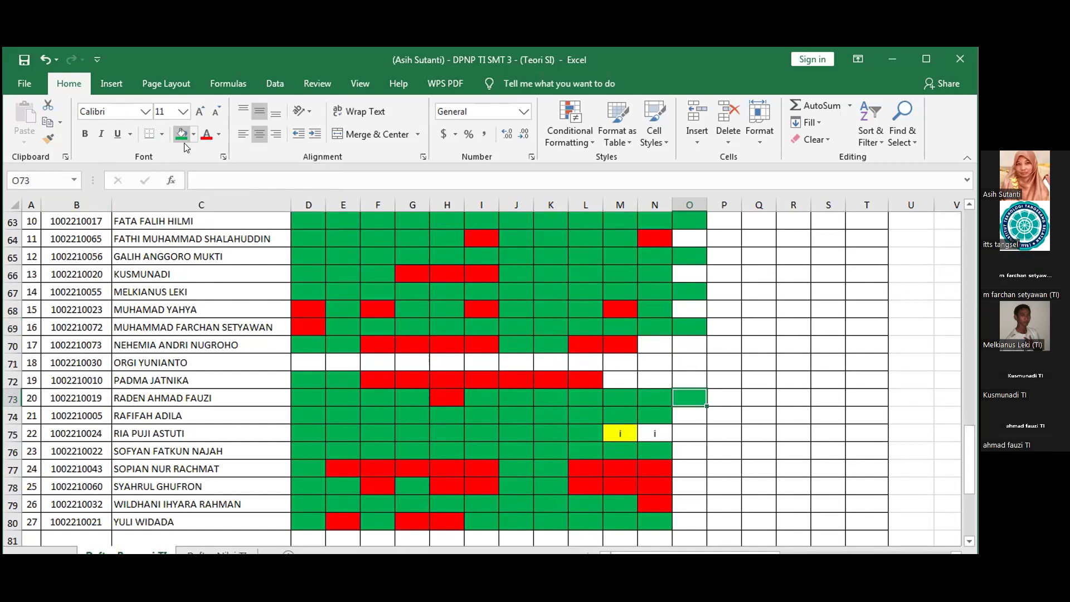
pyautogui.click(691, 415)
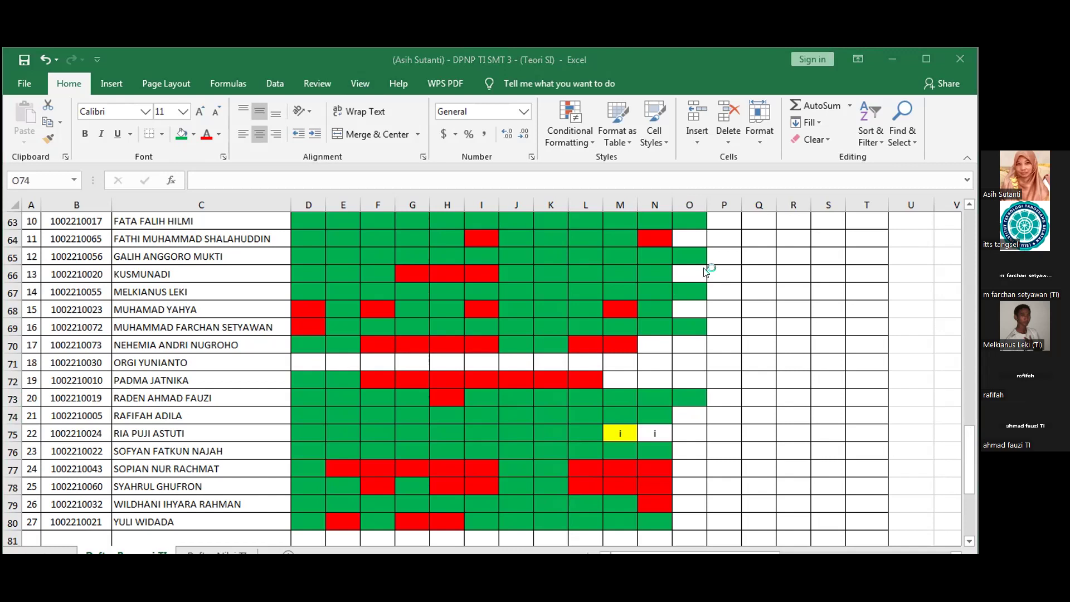
pyautogui.hotkey('alt', 'Tab')
pyautogui.click(680, 276)
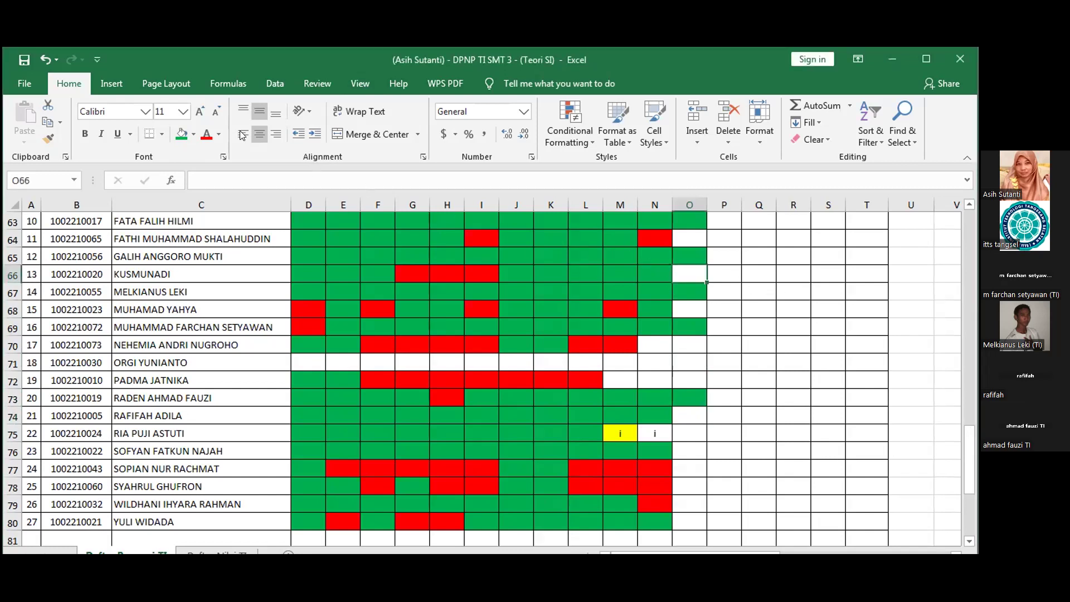
pyautogui.click(181, 134)
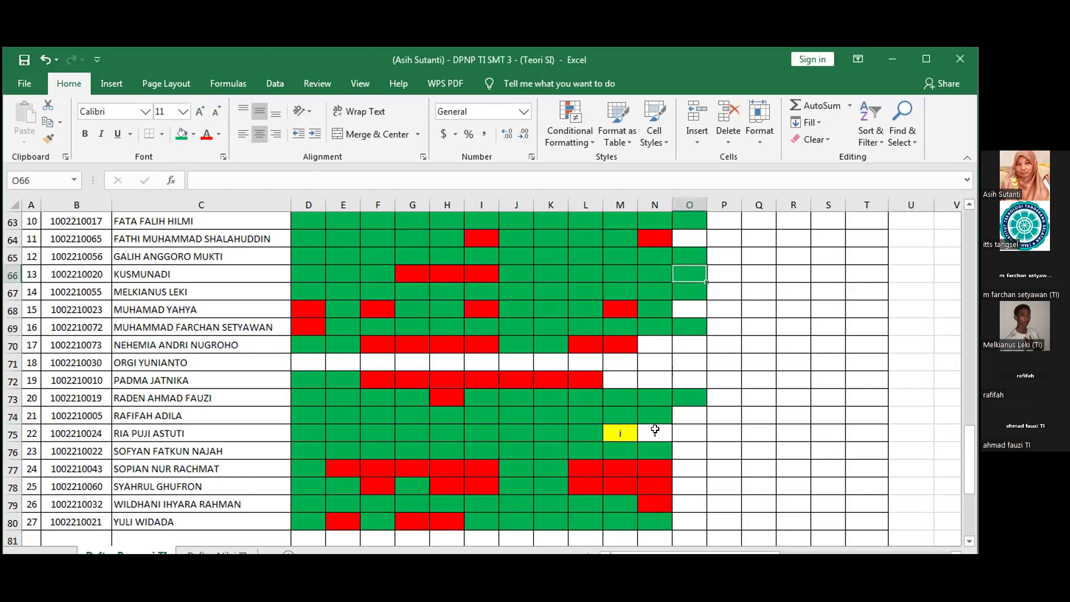
pyautogui.click(694, 416)
pyautogui.click(181, 134)
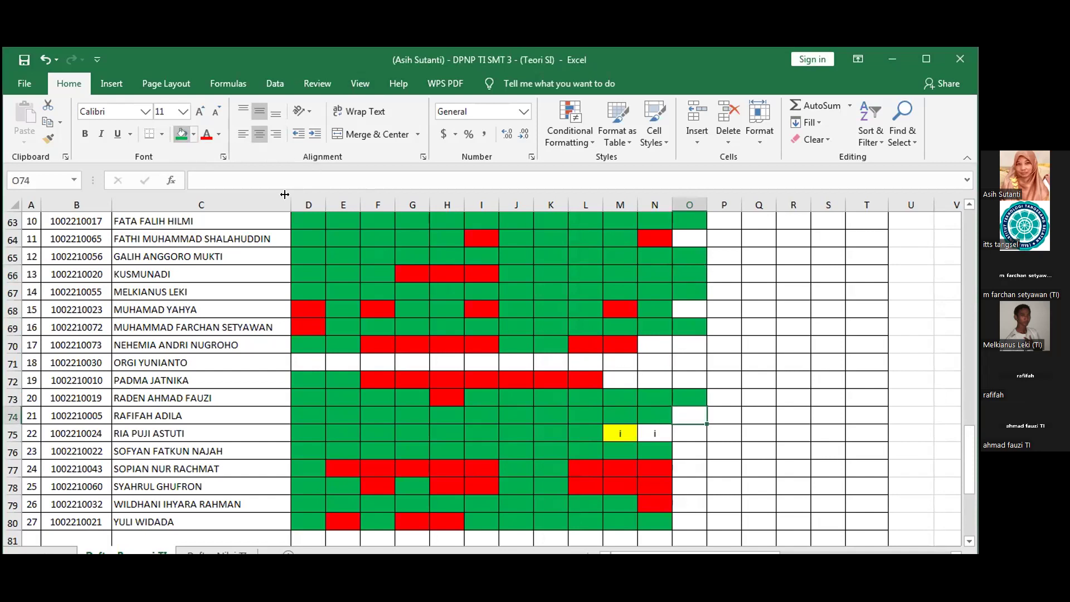
# Step: Mark the students in rows 75 and 76 present for meeting 12 by filling cells O75 and O76 green
pyautogui.click(685, 433)
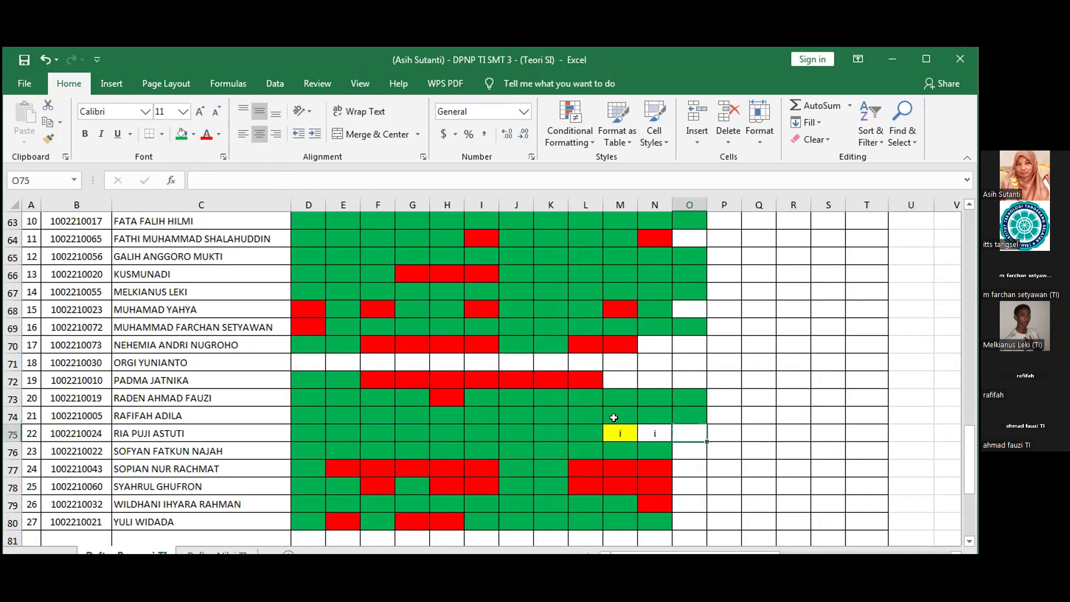
pyautogui.click(179, 137)
pyautogui.click(681, 445)
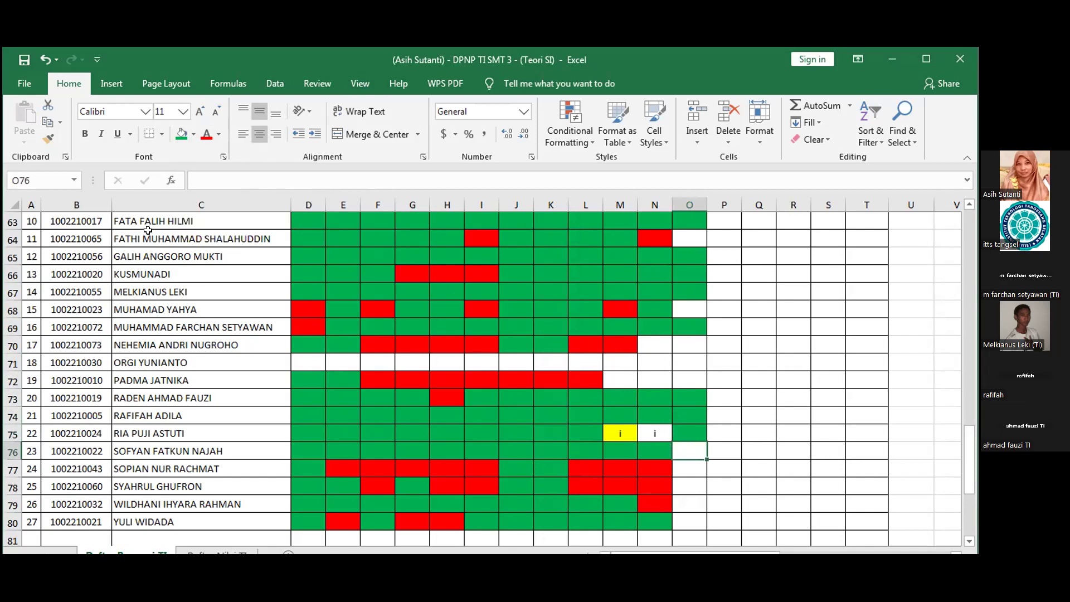
pyautogui.click(180, 134)
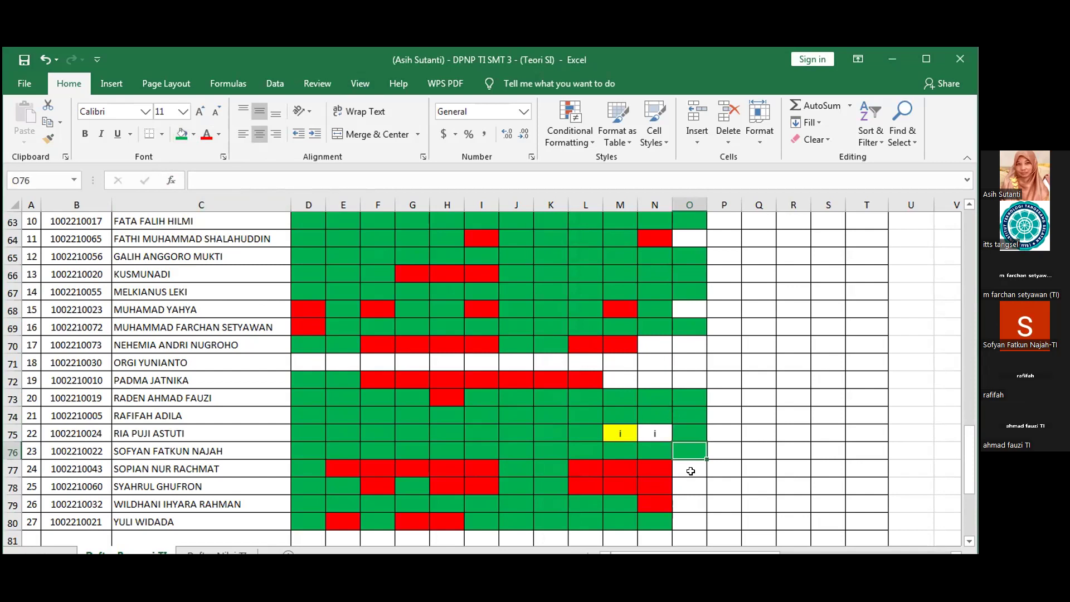
# Step: Fill cells O79, N79 and O80 green to mark row 79 present for meetings 11 and 12 and row 80 for meeting 12
pyautogui.click(690, 468)
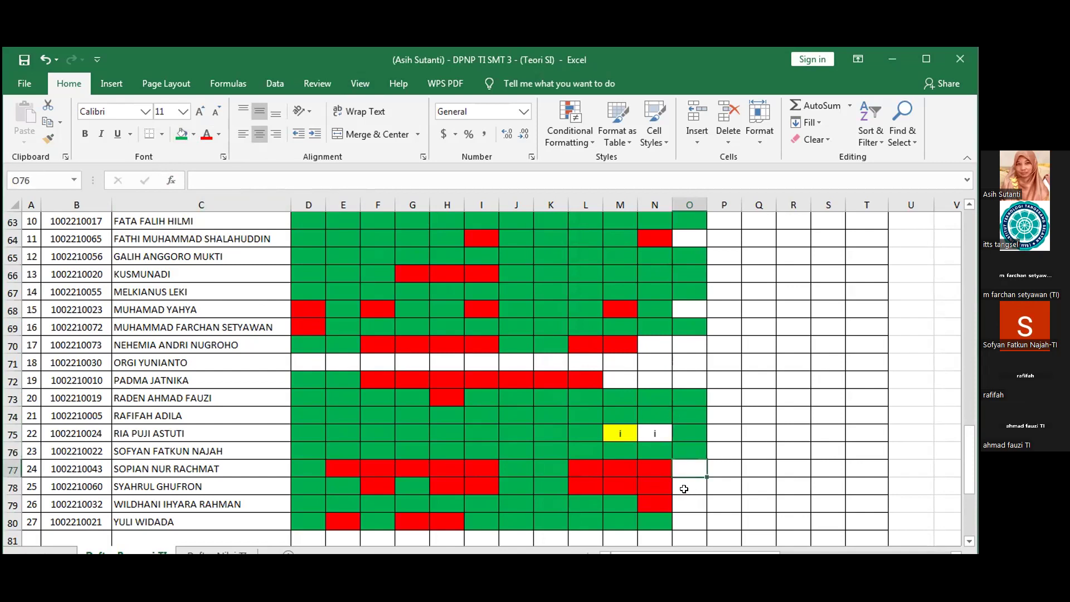
pyautogui.click(683, 489)
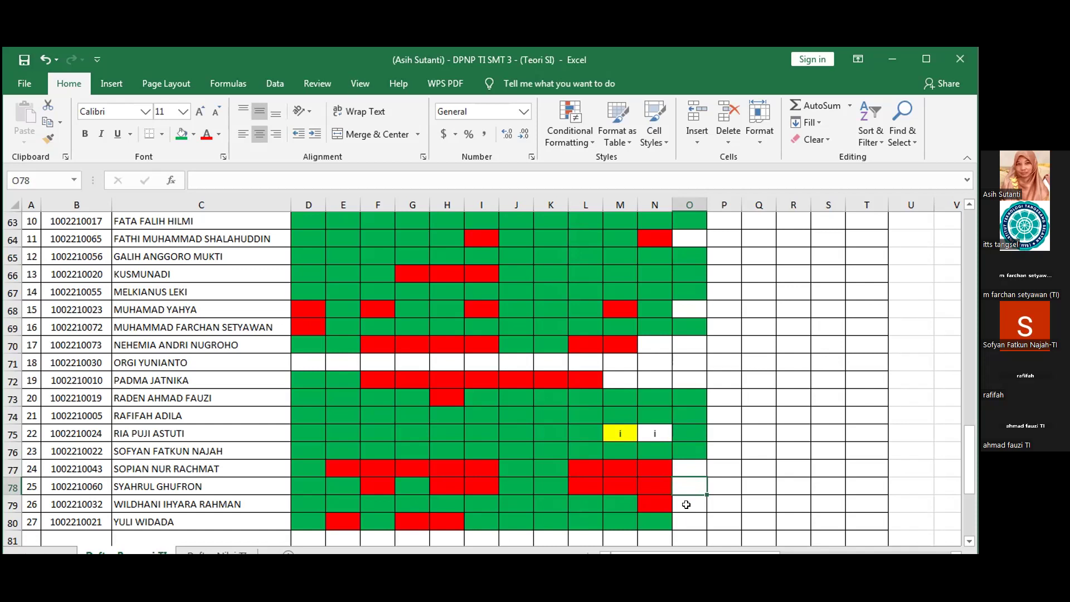
pyautogui.click(687, 505)
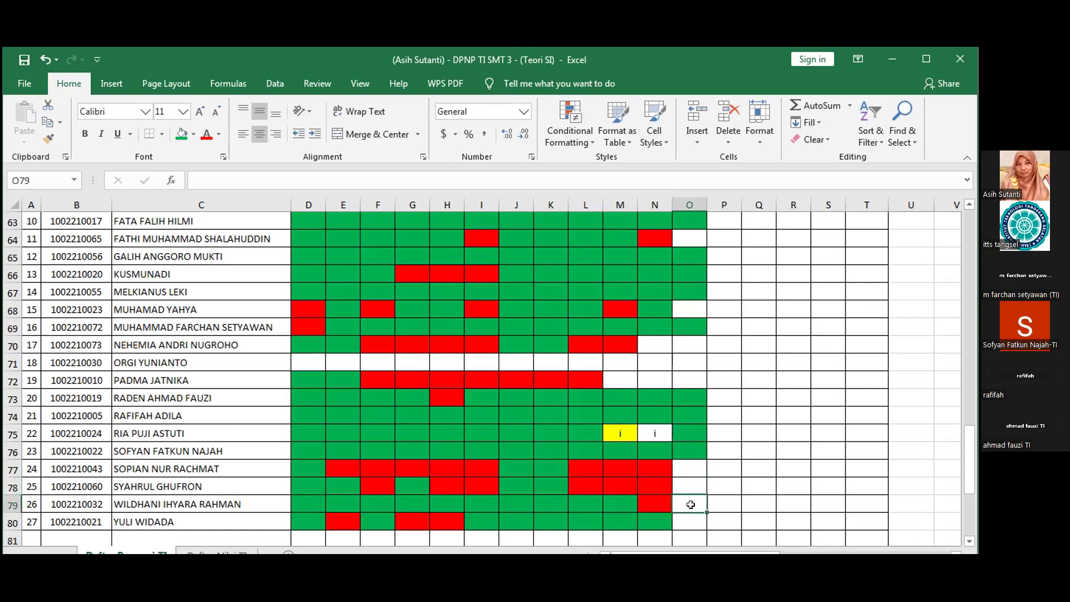
pyautogui.click(182, 134)
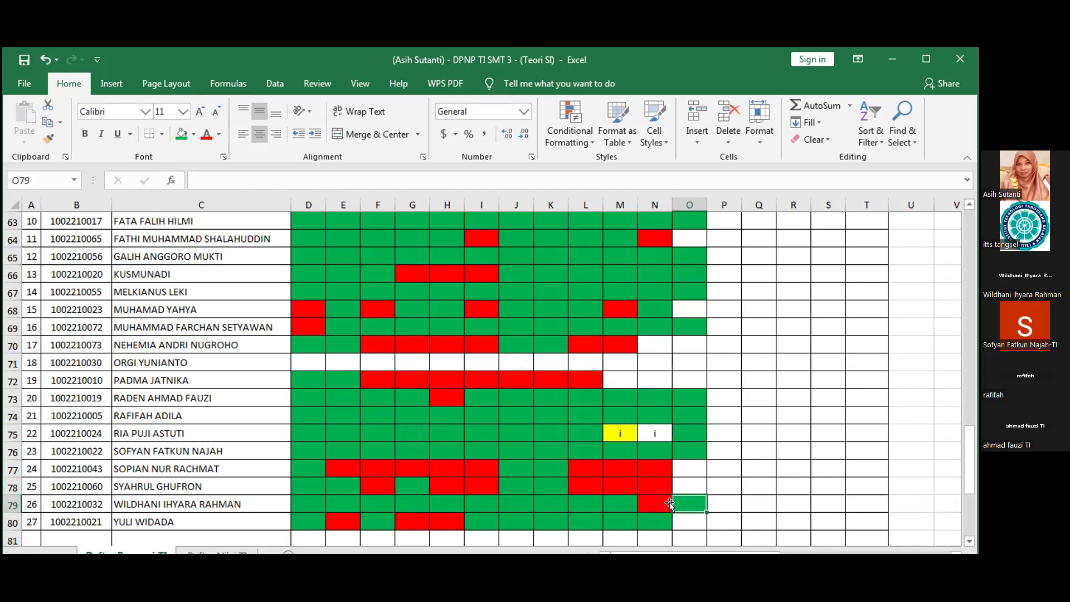
pyautogui.click(647, 503)
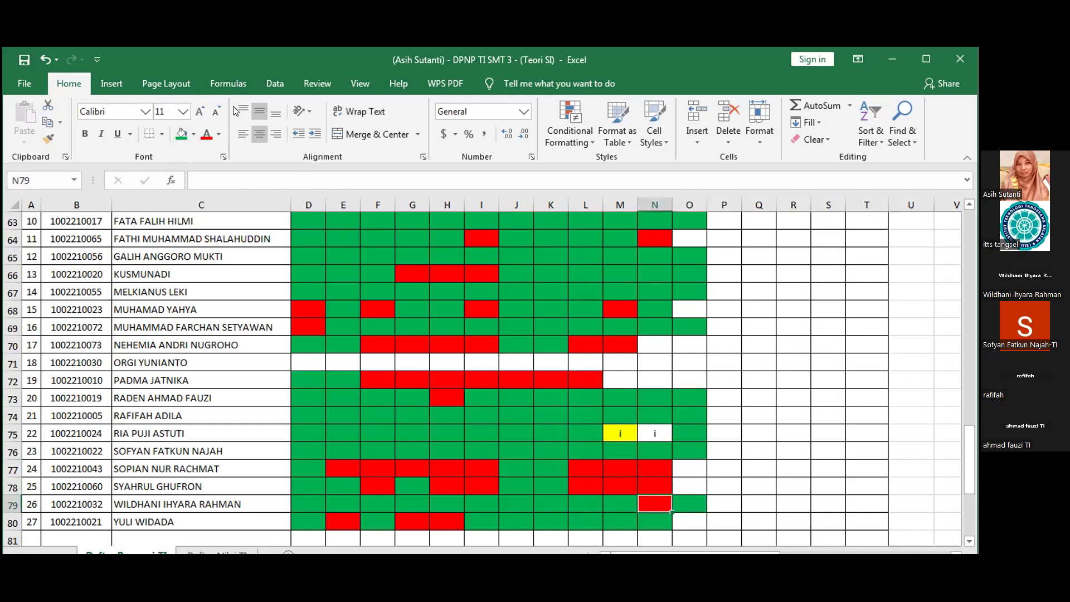
pyautogui.click(181, 134)
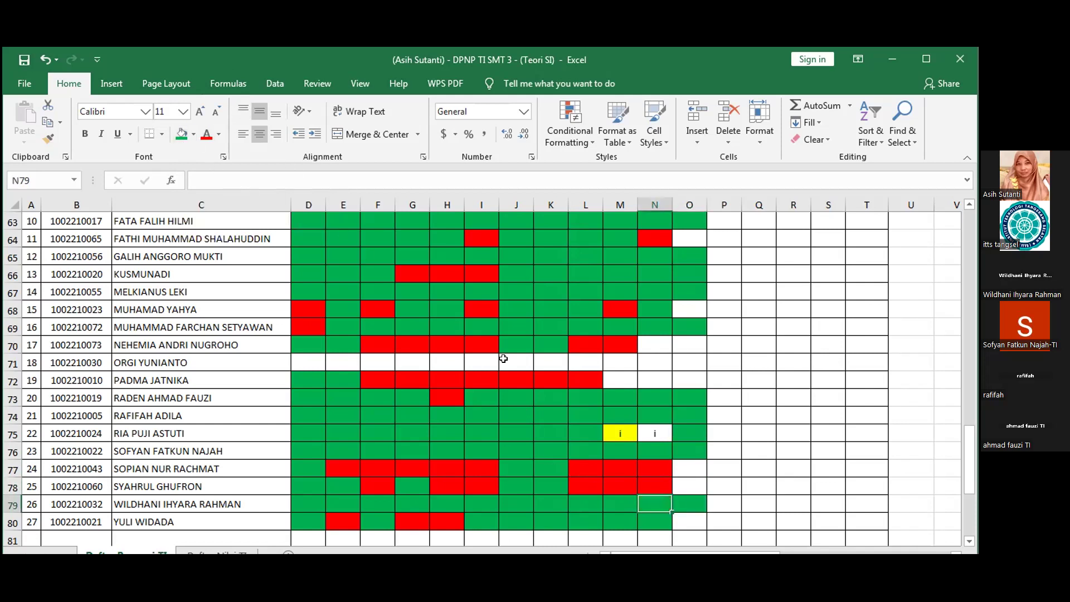
pyautogui.click(684, 525)
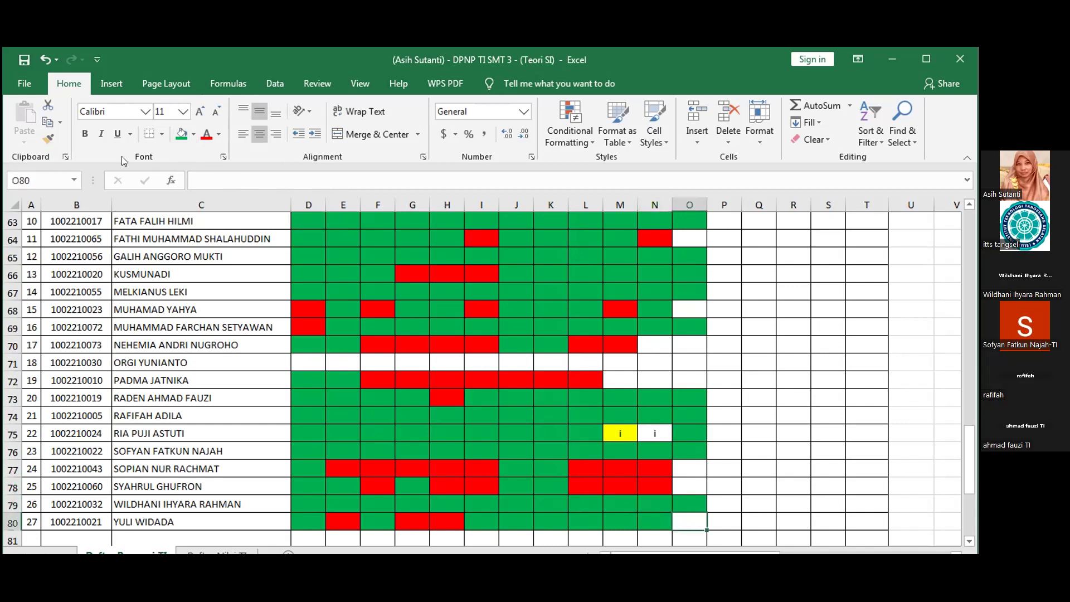
pyautogui.click(181, 136)
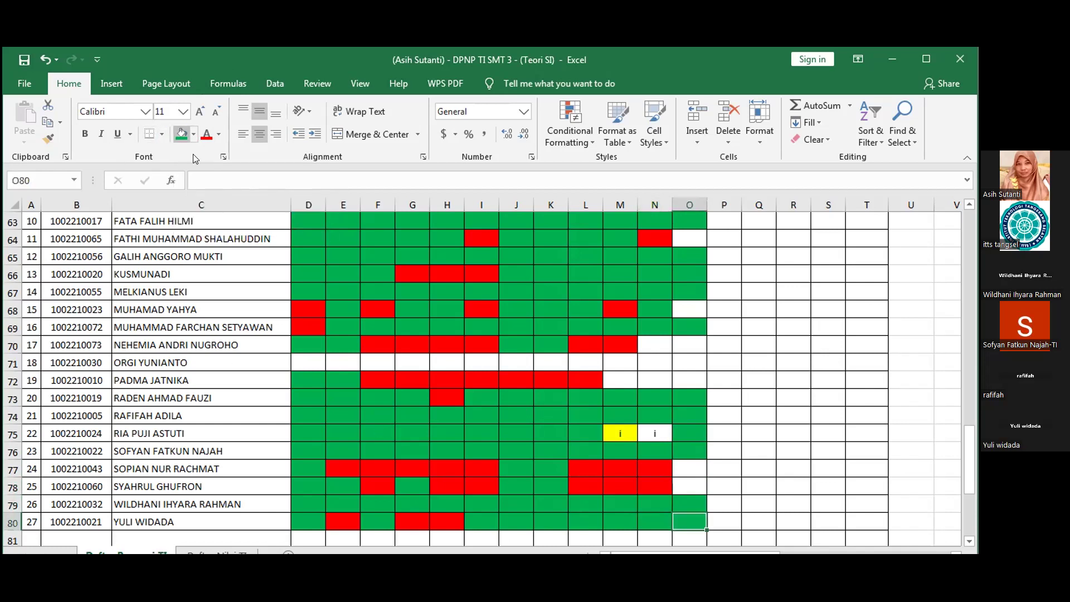
# Step: Mark the students in rows 77 and 78 absent for meeting 12 by filling cells O77:O78 with standard red
pyautogui.moveTo(684, 470); pyautogui.dragTo(686, 486)
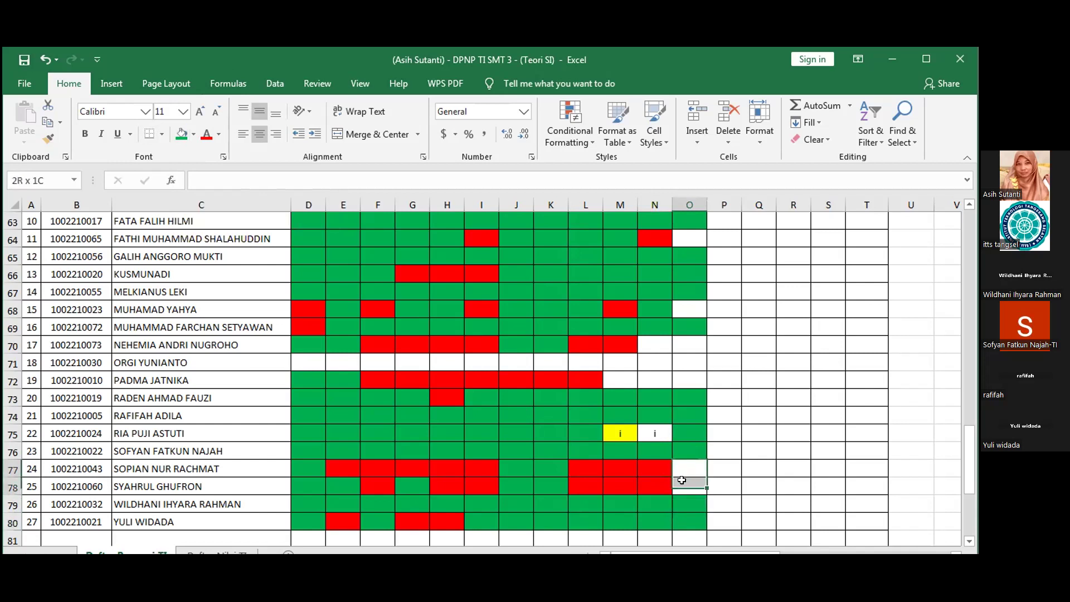
pyautogui.click(194, 135)
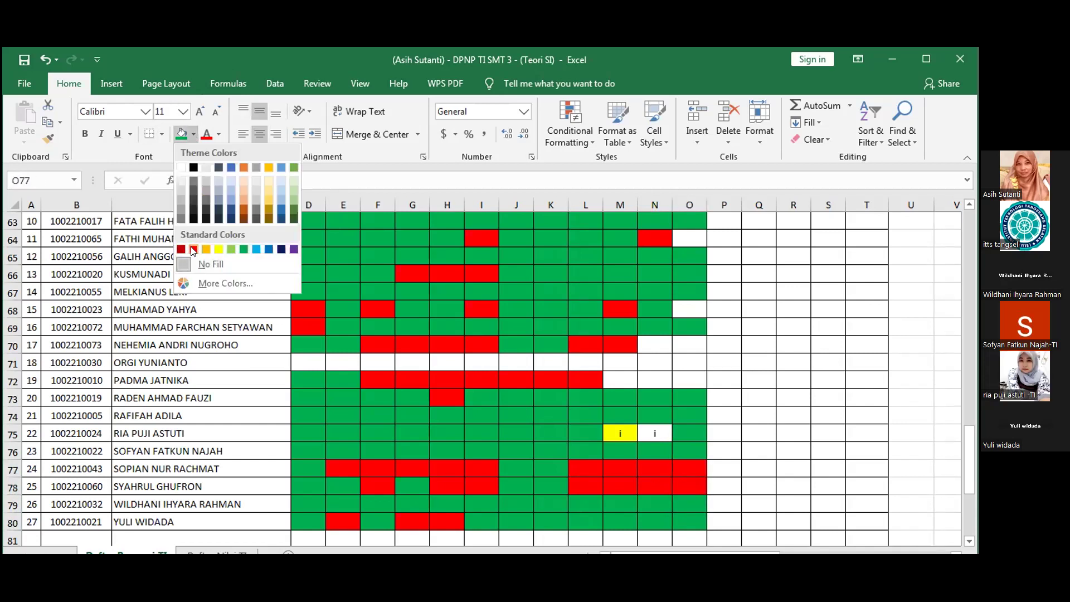
pyautogui.click(191, 248)
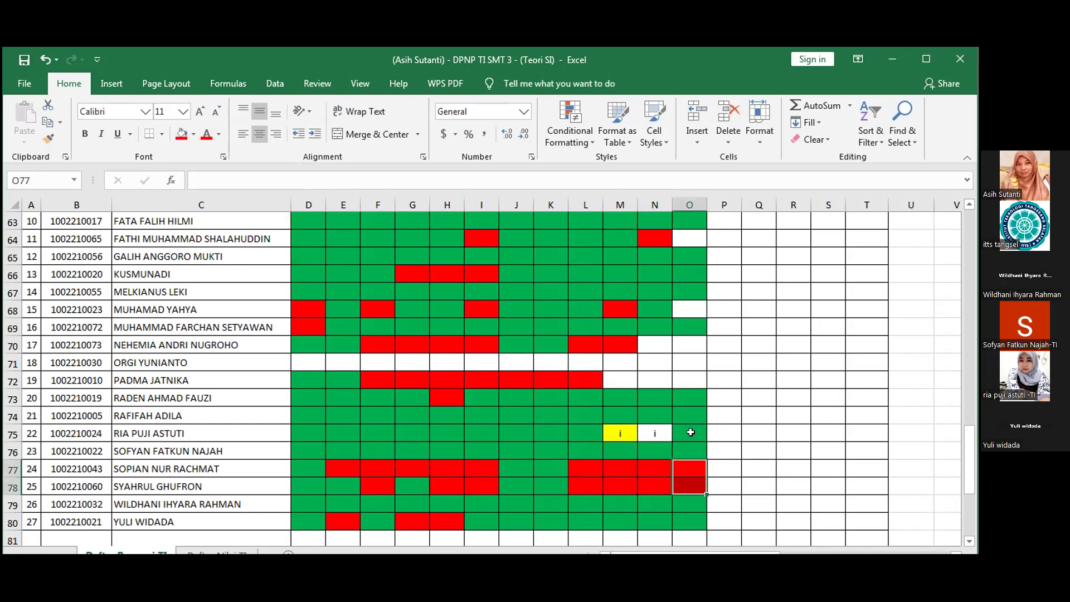
# Step: Clear the "i" from cell N75 and fill it with standard green to mark that student present for meeting 11
pyautogui.click(658, 432)
pyautogui.write('i')
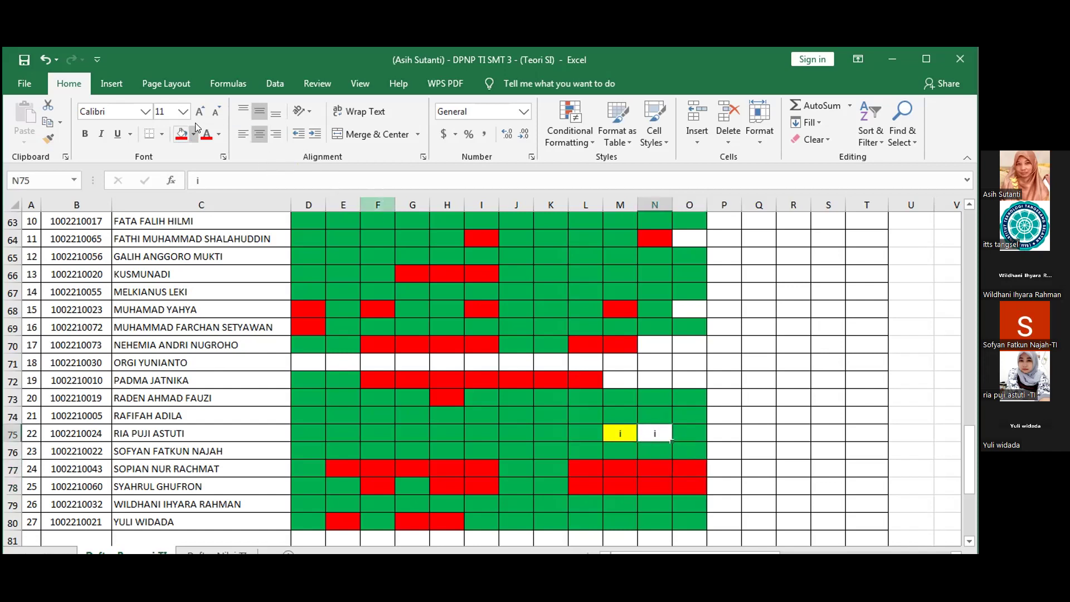
pyautogui.press('Delete')
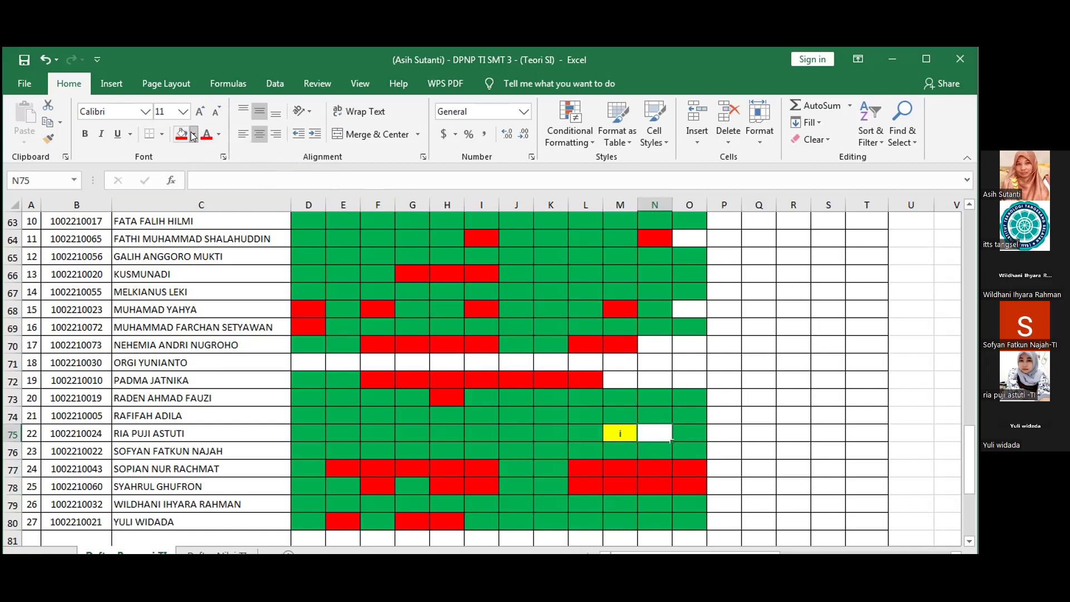
pyautogui.click(193, 136)
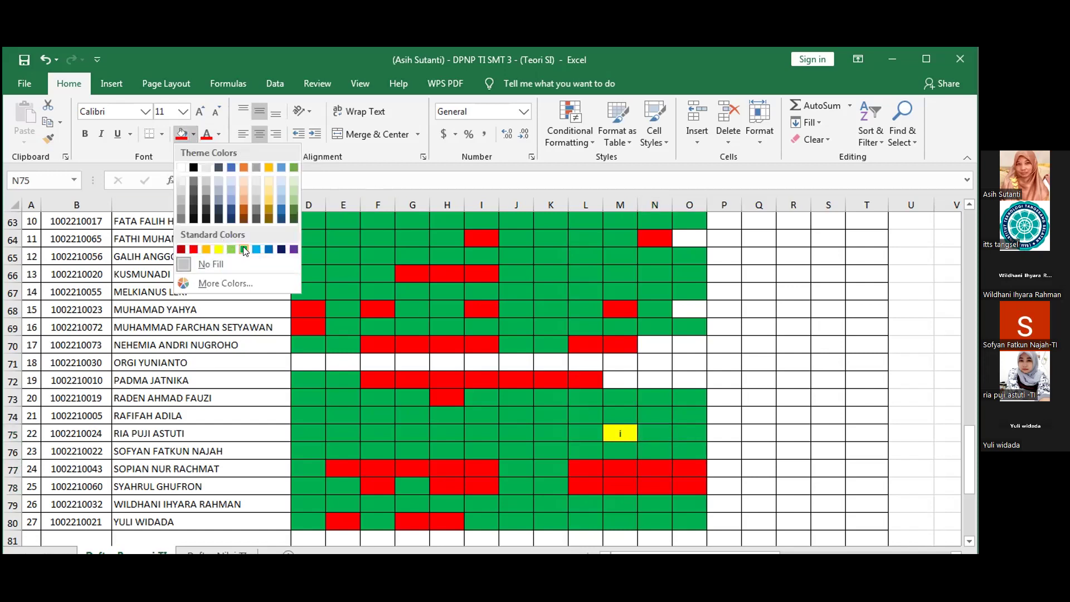
pyautogui.click(244, 250)
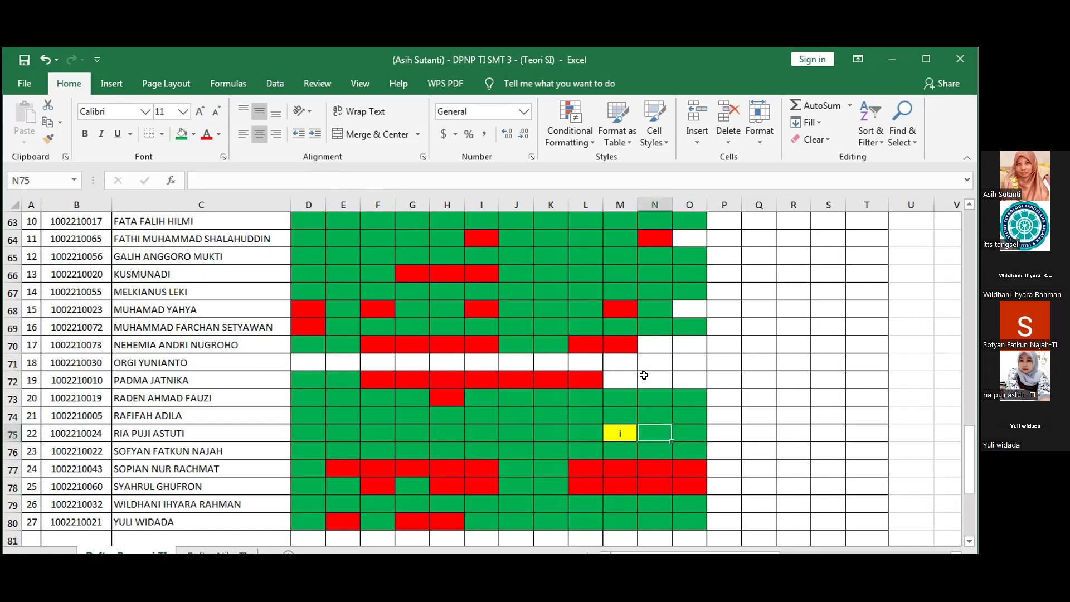
# Step: Mark the students in rows 68 and 64 absent for meeting 12 by filling cells O68 and O64 red
pyautogui.click(692, 309)
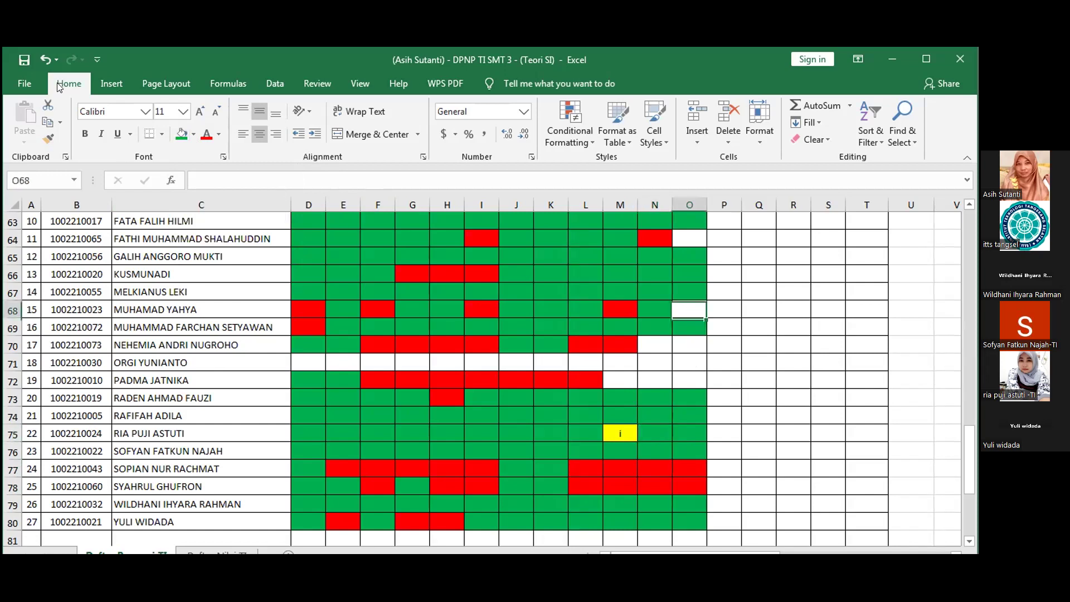
pyautogui.click(194, 134)
pyautogui.click(194, 249)
pyautogui.click(690, 239)
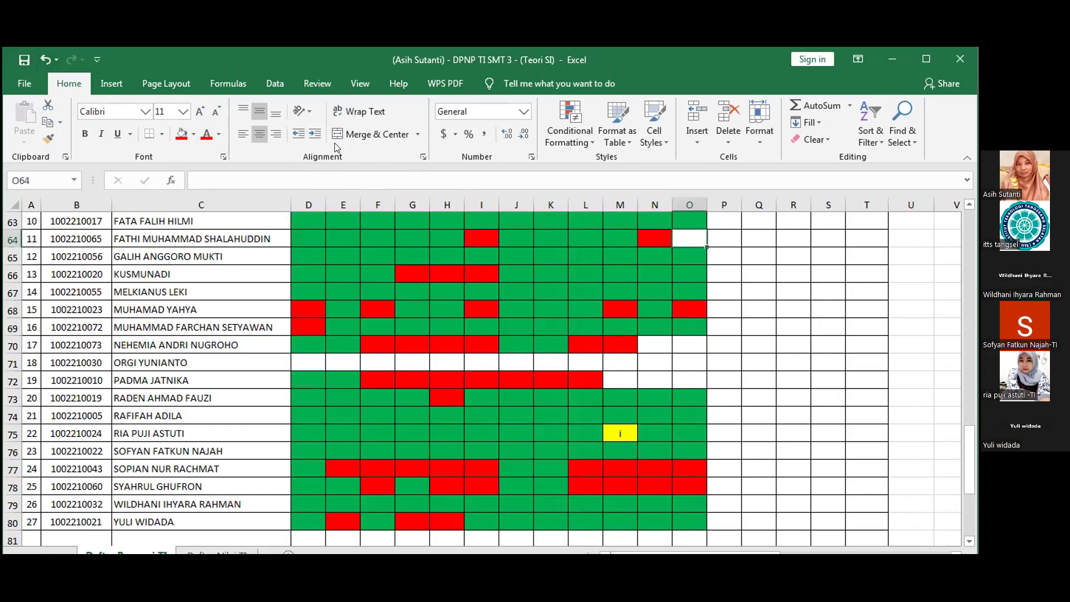
pyautogui.click(181, 134)
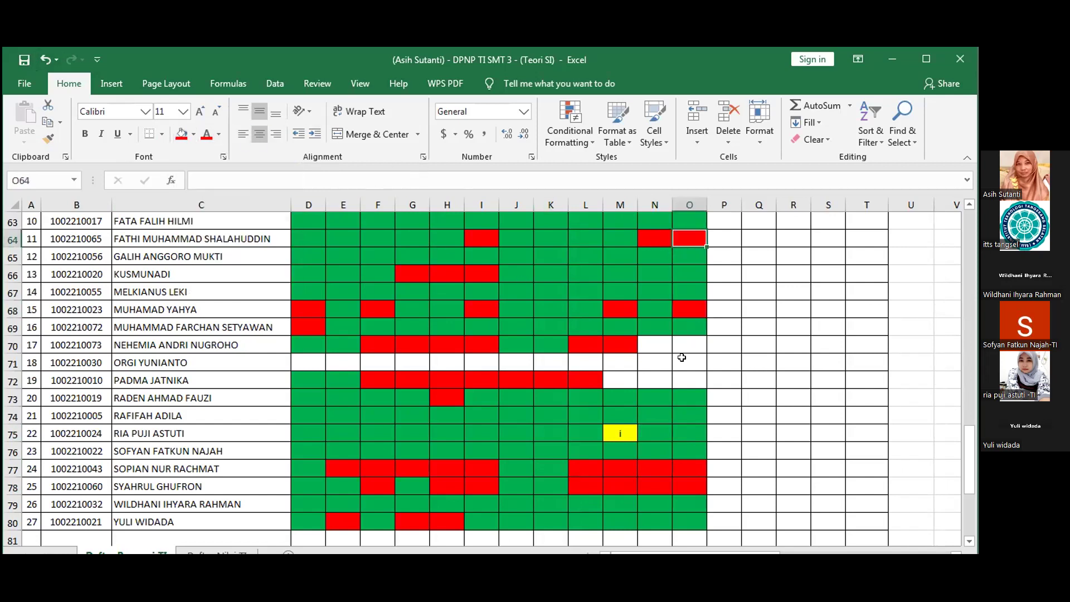
pyautogui.scroll(2, 661, 346)
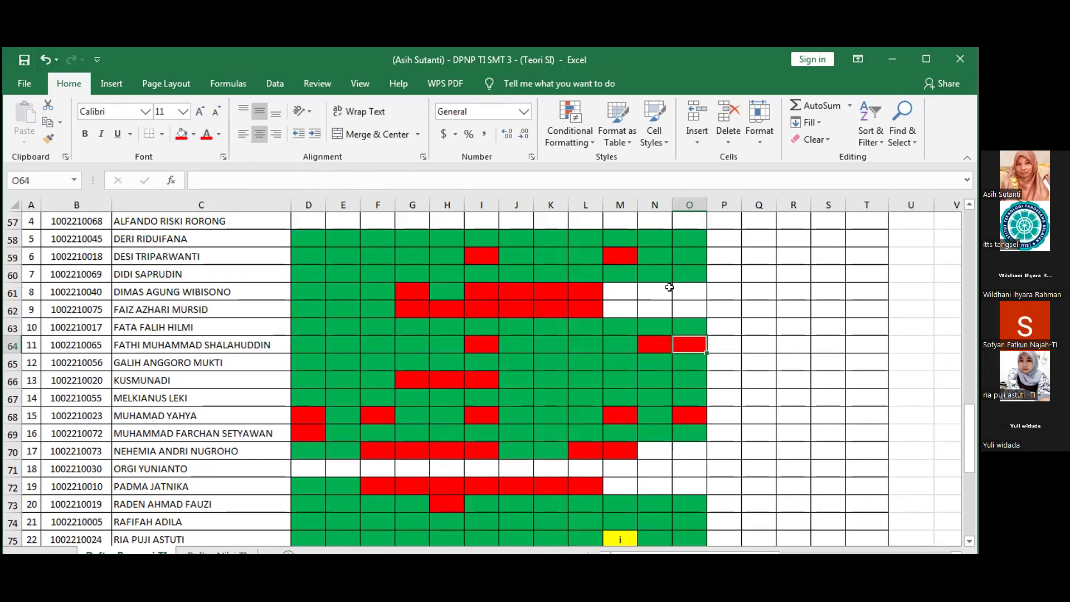
pyautogui.scroll(2, 718, 353)
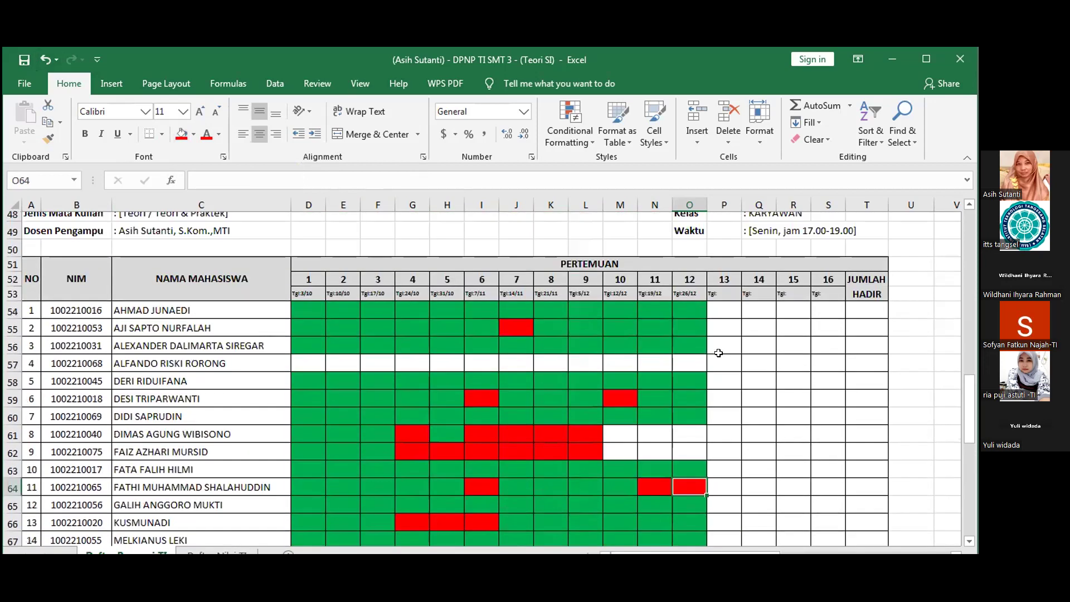
pyautogui.scroll(-1, 718, 353)
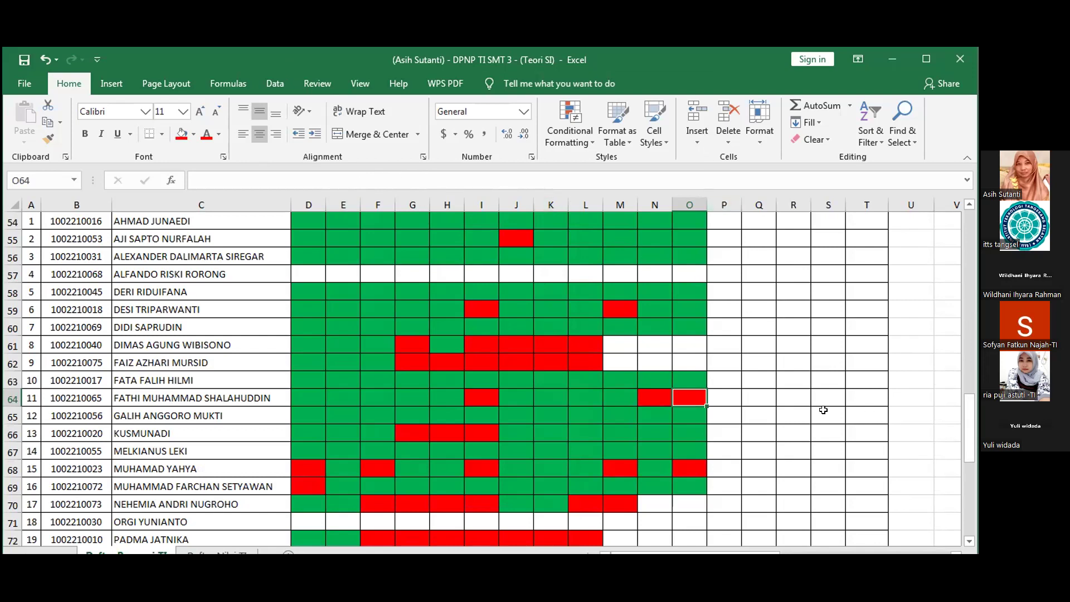
pyautogui.click(787, 272)
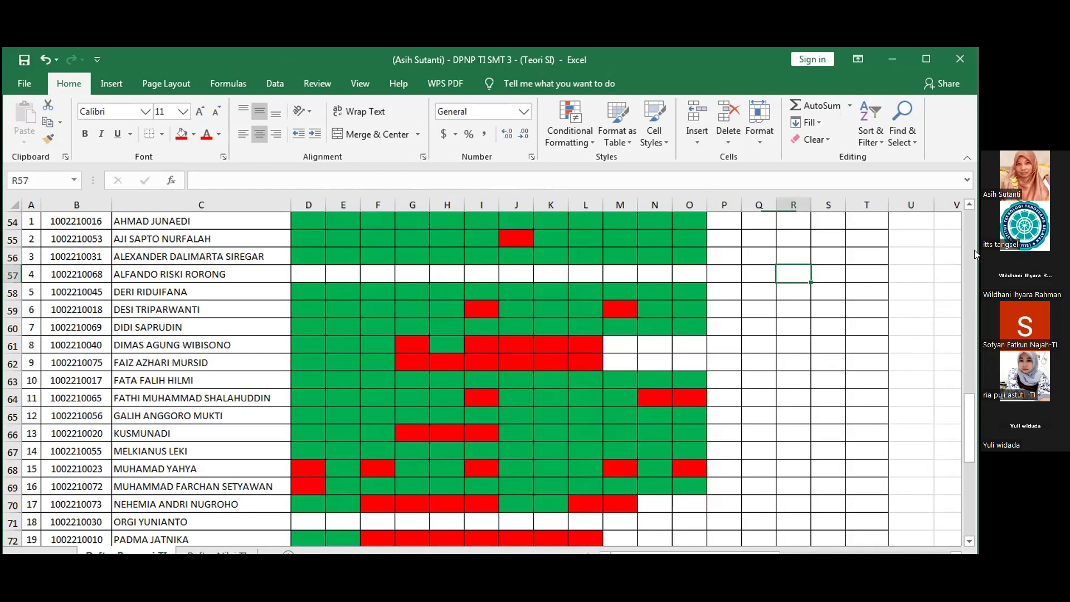
pyautogui.moveTo(964, 414); pyautogui.dragTo(976, 225)
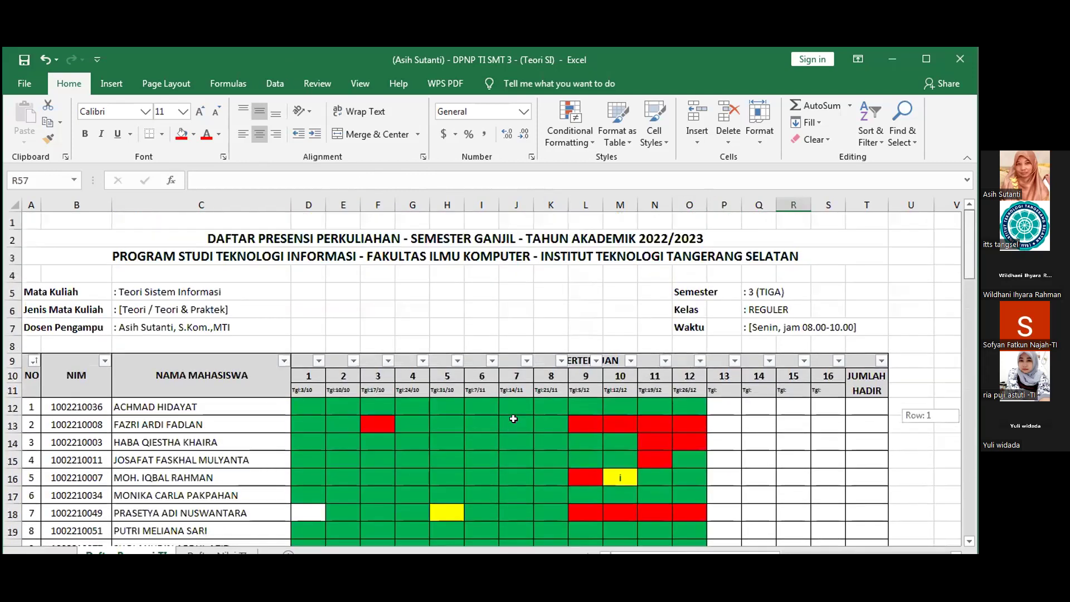